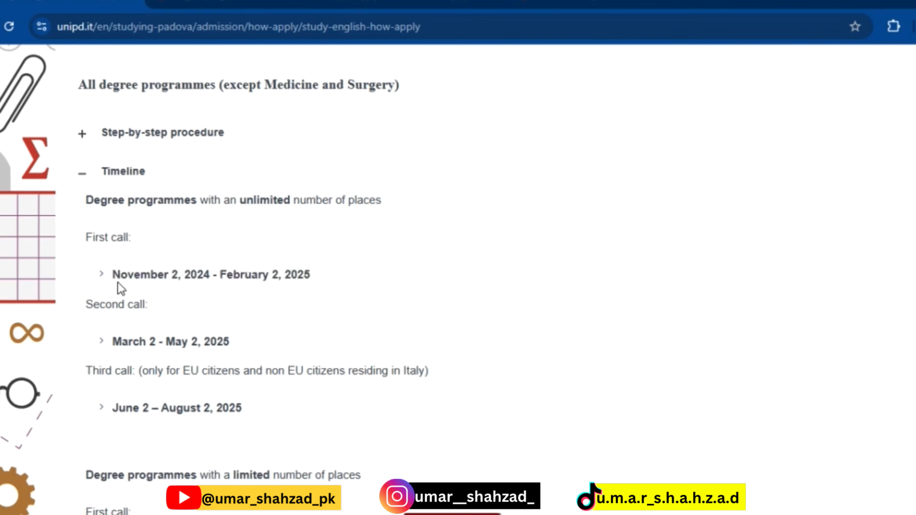
# Review the second and third call dates in the timeline for degree programmes with an unlimited number of places.
pyautogui.moveTo(85, 305); pyautogui.dragTo(159, 306)
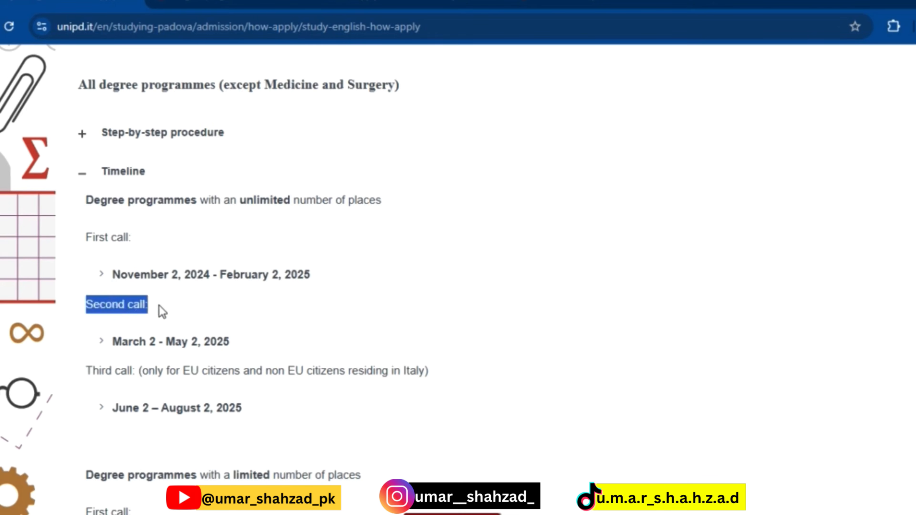
pyautogui.moveTo(113, 346); pyautogui.dragTo(249, 354)
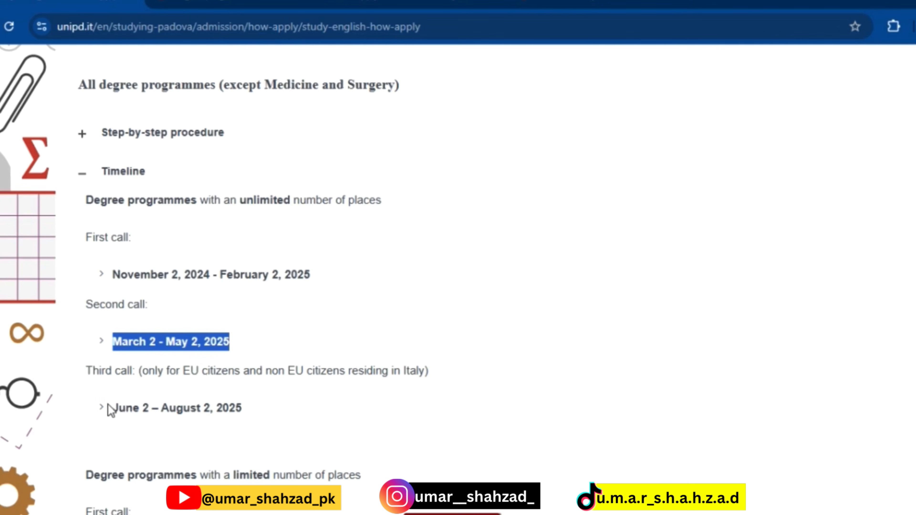
pyautogui.moveTo(112, 418); pyautogui.dragTo(177, 407)
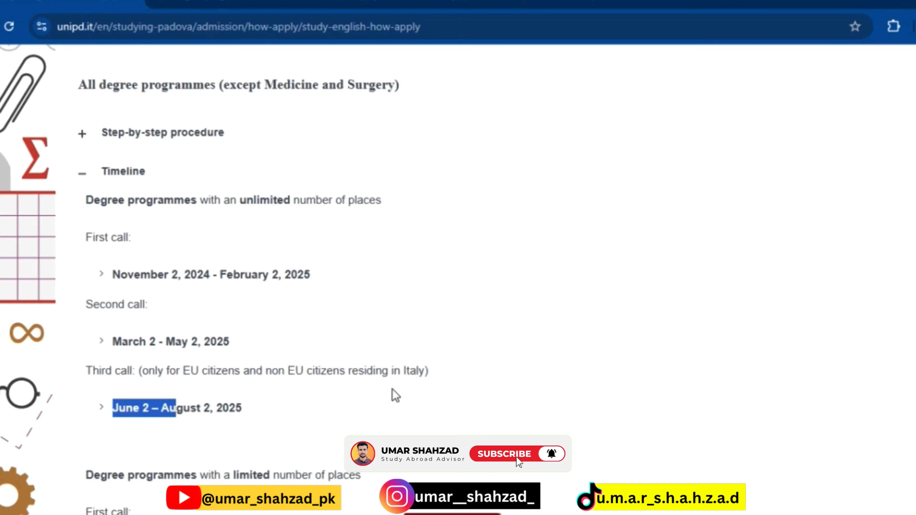
pyautogui.click(387, 397)
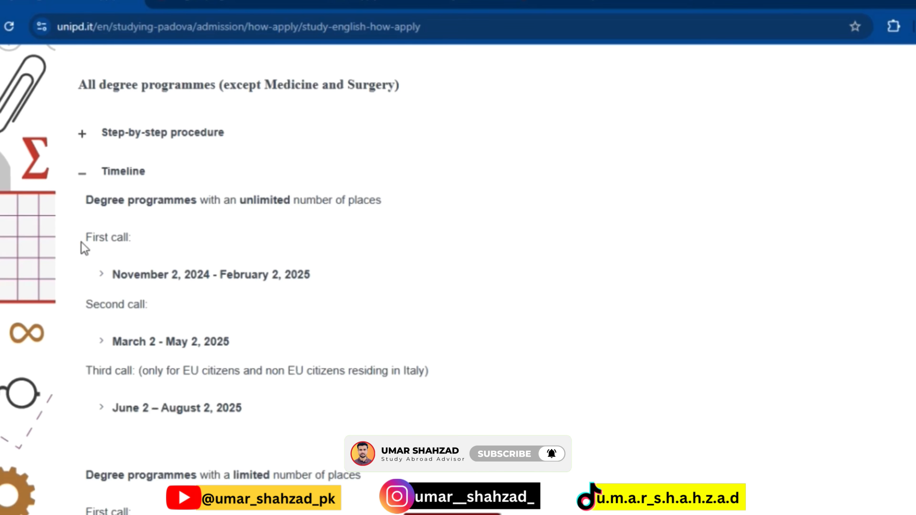
pyautogui.scroll(-2, 141, 332)
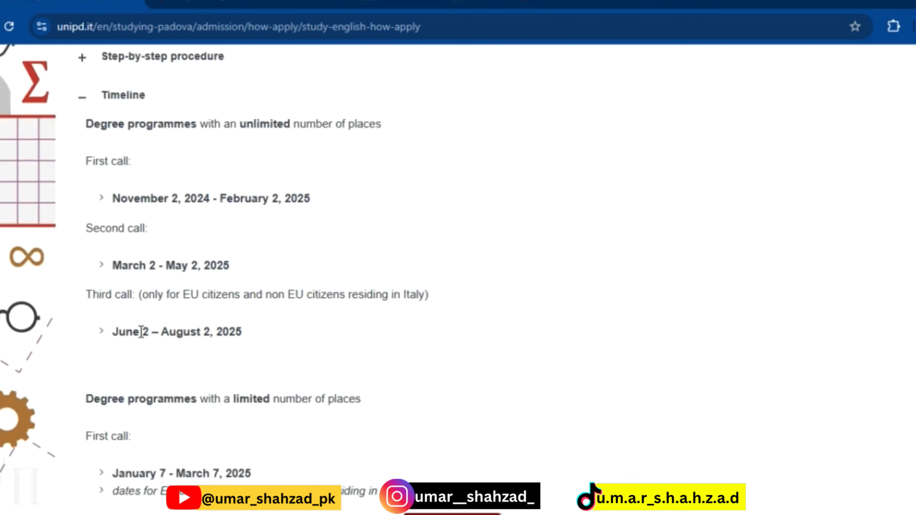
# Expand the required documents for all degree programmes and read the Bachelor's list from Curriculum Vitae through upper secondary school certificate.
pyautogui.scroll(-14, 141, 332)
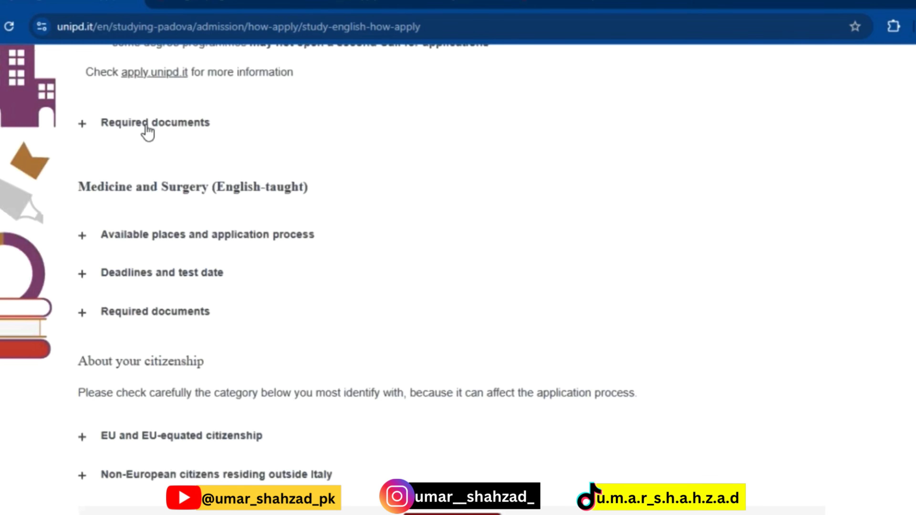
pyautogui.click(147, 124)
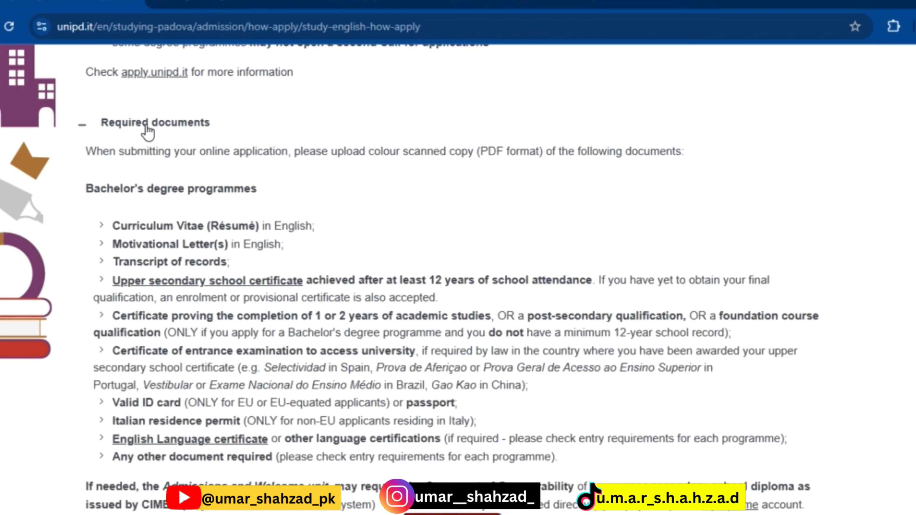
pyautogui.scroll(-2, 147, 133)
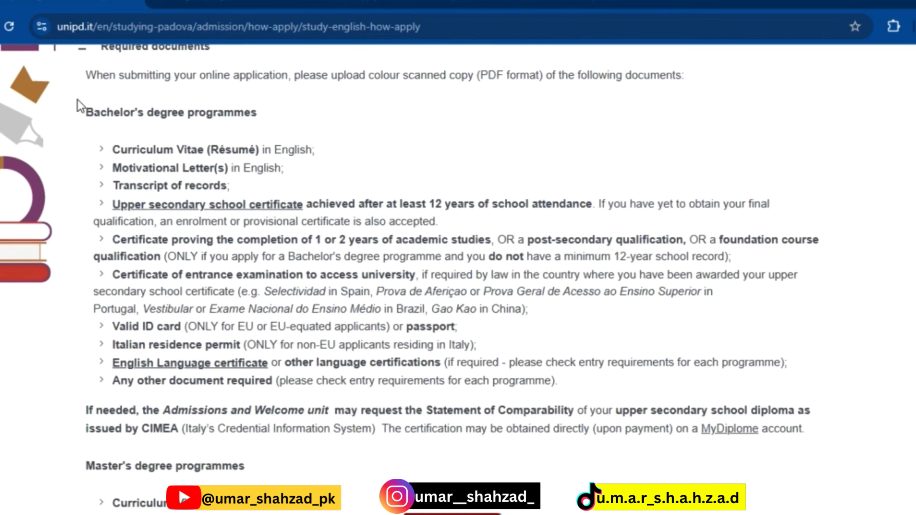
pyautogui.moveTo(78, 112); pyautogui.dragTo(268, 115)
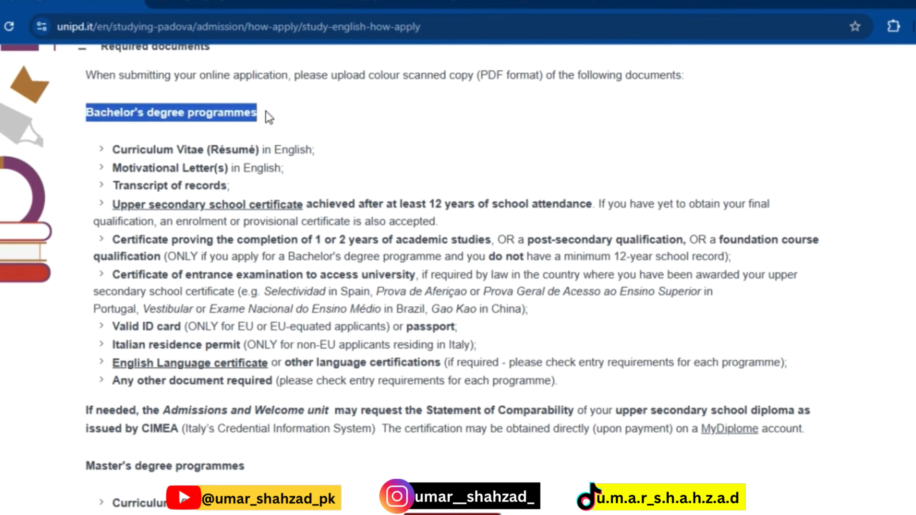
pyautogui.moveTo(112, 150); pyautogui.dragTo(312, 150)
pyautogui.moveTo(110, 168); pyautogui.dragTo(234, 169)
pyautogui.moveTo(113, 185); pyautogui.dragTo(244, 188)
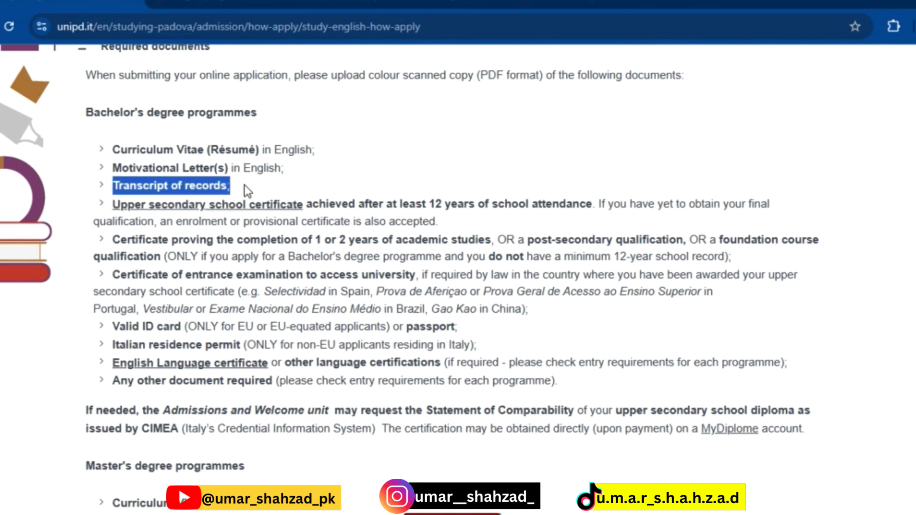
pyautogui.moveTo(113, 205); pyautogui.dragTo(572, 196)
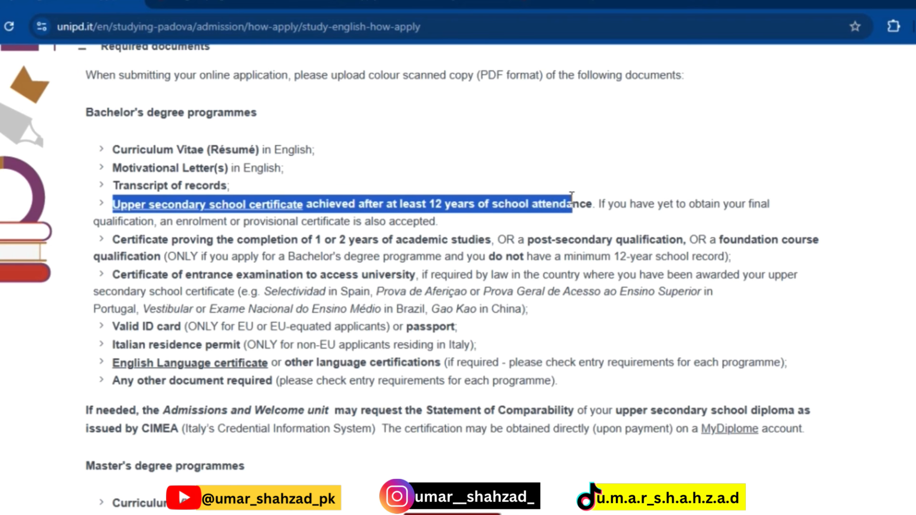
# Examine the Bachelor's requirements on post-secondary study certificates and university entrance examinations, including the country examples.
pyautogui.moveTo(113, 239); pyautogui.dragTo(165, 257)
pyautogui.moveTo(164, 257); pyautogui.dragTo(730, 258)
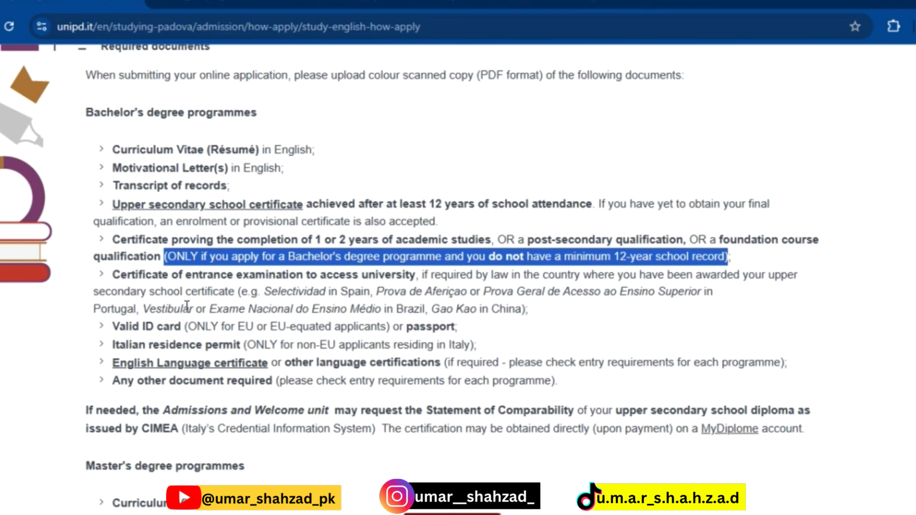
pyautogui.click(111, 290)
pyautogui.moveTo(112, 275); pyautogui.dragTo(424, 277)
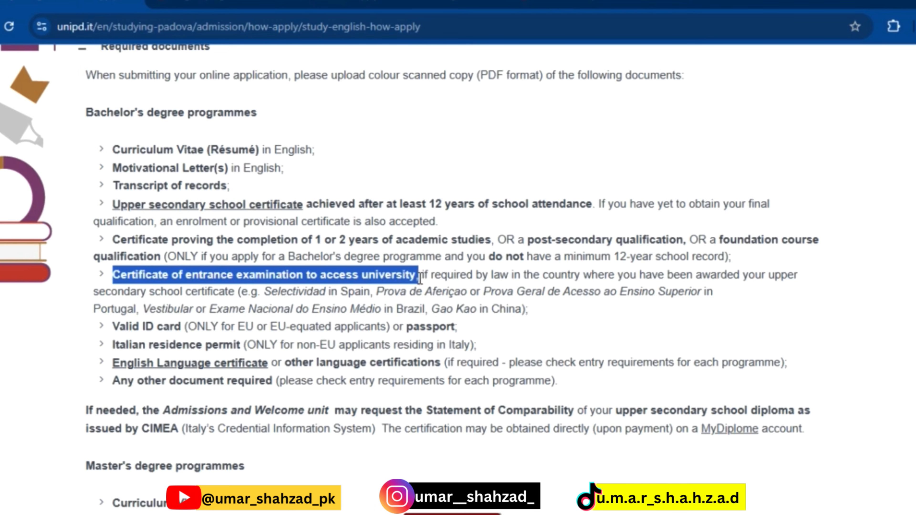
pyautogui.moveTo(277, 292); pyautogui.dragTo(517, 313)
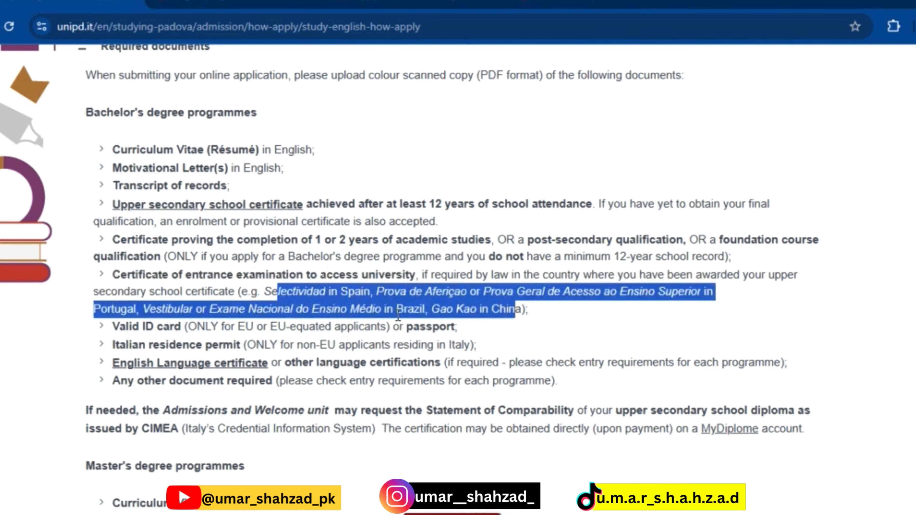
# Examine the Bachelor's requirements for passport or ID card, Italian residence permit, language certificates and any other required document.
pyautogui.scroll(-2, 311, 352)
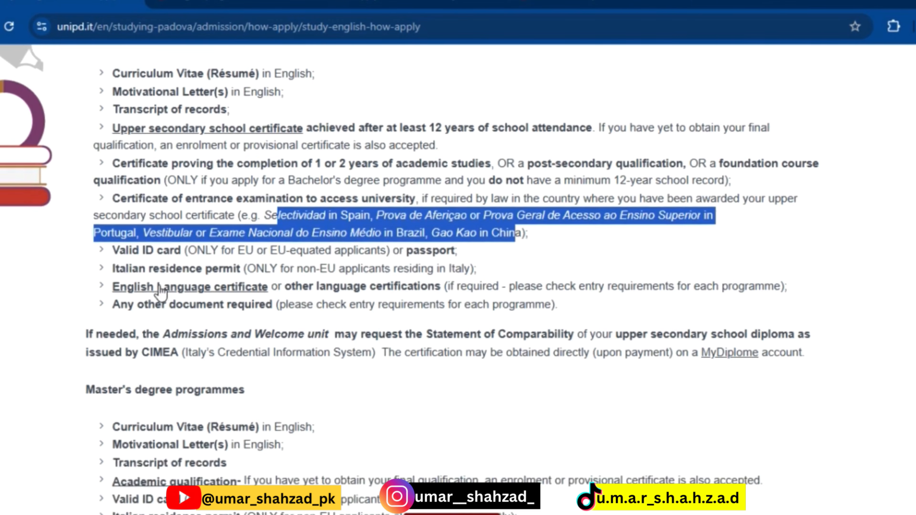
pyautogui.moveTo(400, 251); pyautogui.dragTo(478, 257)
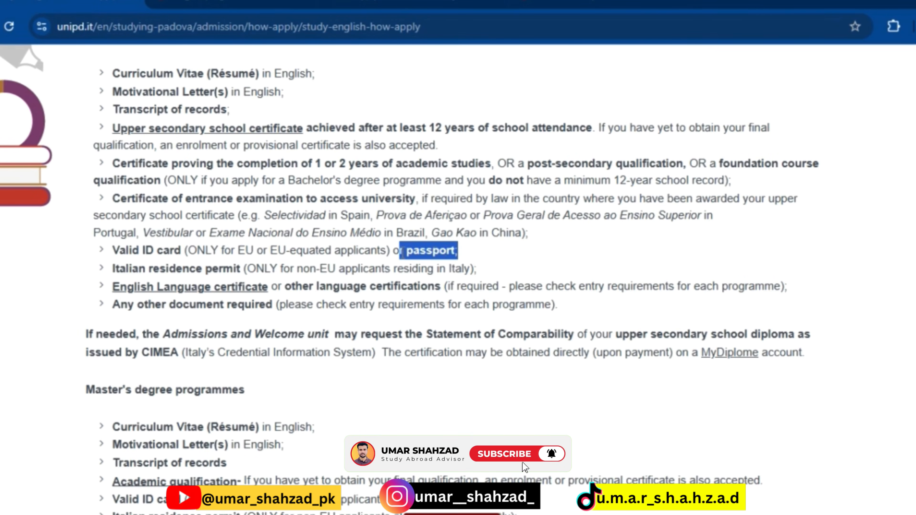
pyautogui.moveTo(113, 251); pyautogui.dragTo(187, 253)
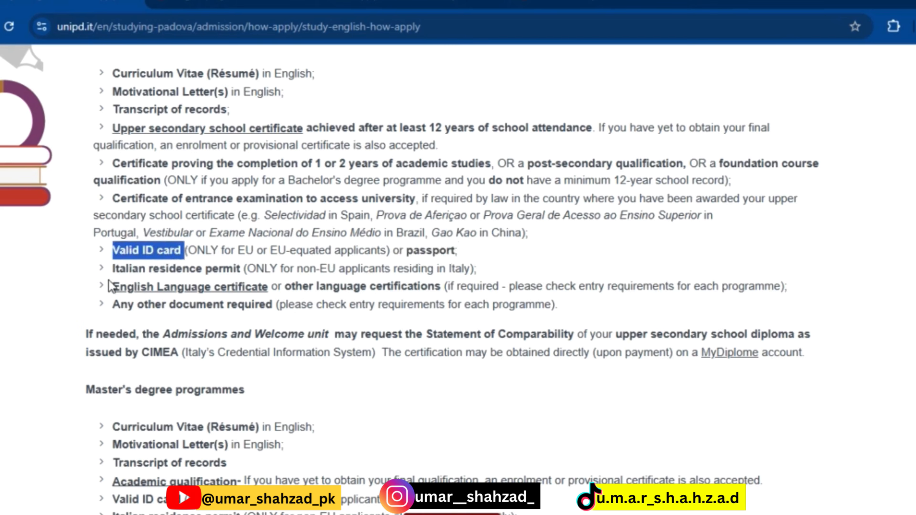
pyautogui.moveTo(113, 268); pyautogui.dragTo(239, 269)
pyautogui.moveTo(113, 287); pyautogui.dragTo(463, 287)
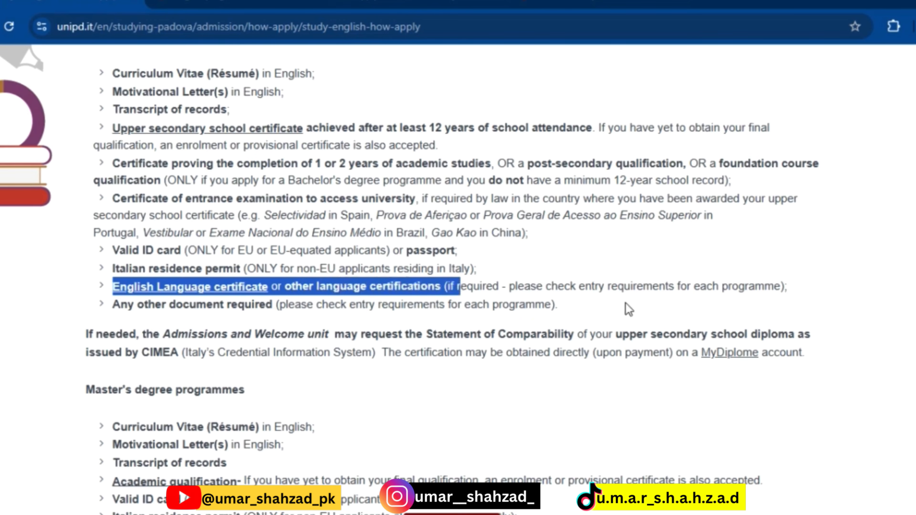
pyautogui.moveTo(618, 288); pyautogui.dragTo(711, 295)
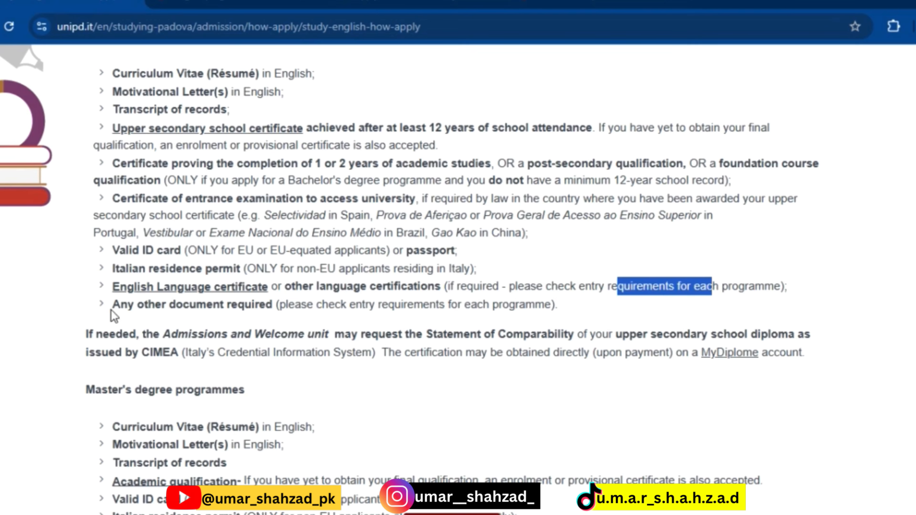
pyautogui.moveTo(114, 306); pyautogui.dragTo(283, 311)
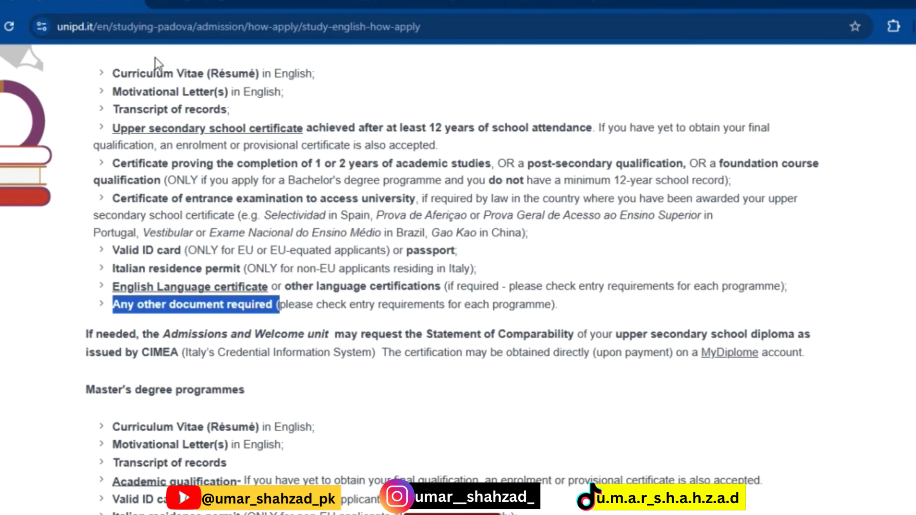
pyautogui.click(198, 328)
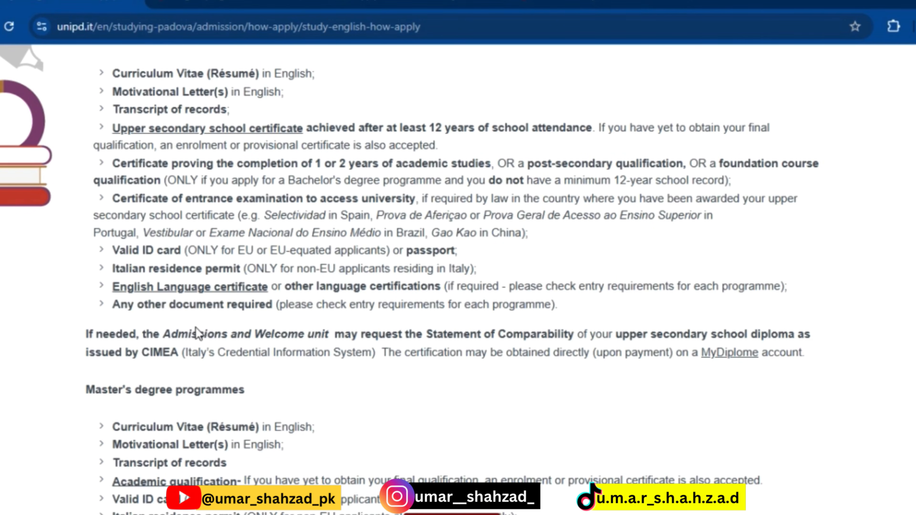
# Check the Medicine and Surgery sections on available places, deadlines and test date, leaving only the required documents expanded.
pyautogui.scroll(-5, 195, 327)
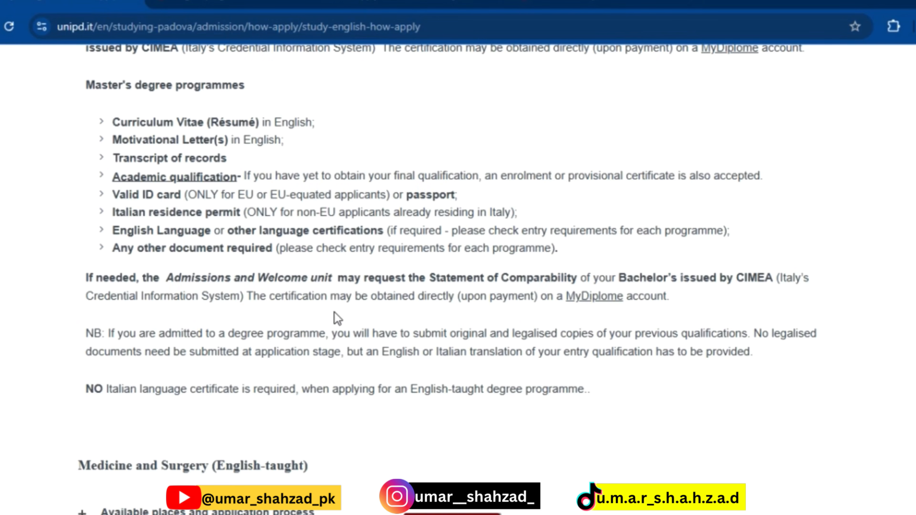
pyautogui.scroll(-5, 336, 318)
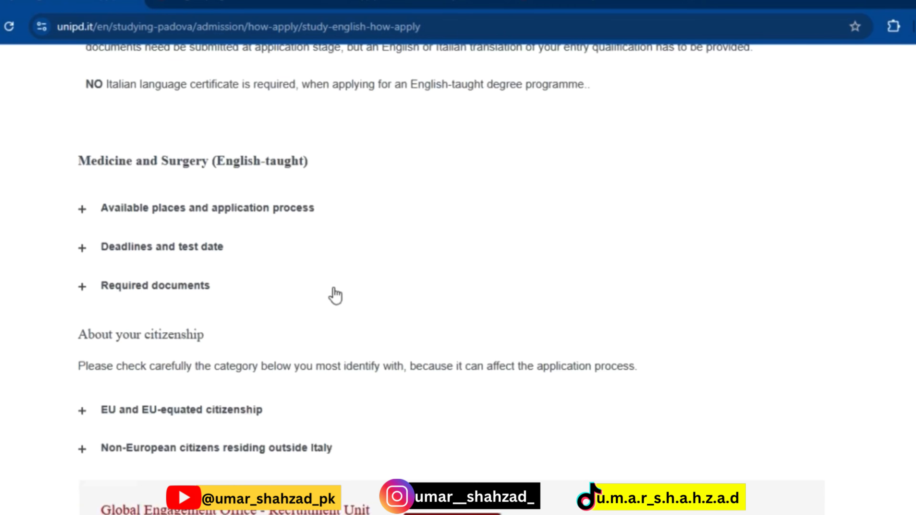
pyautogui.scroll(-1, 105, 141)
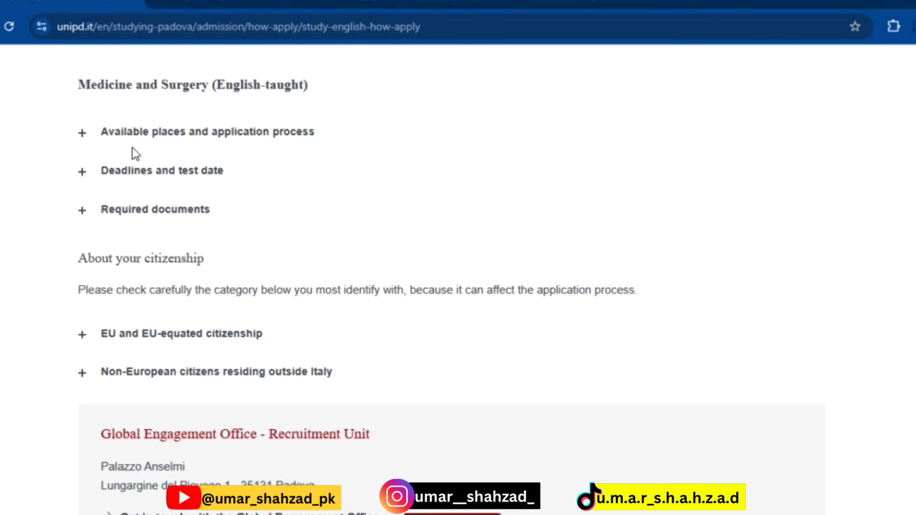
pyautogui.click(154, 139)
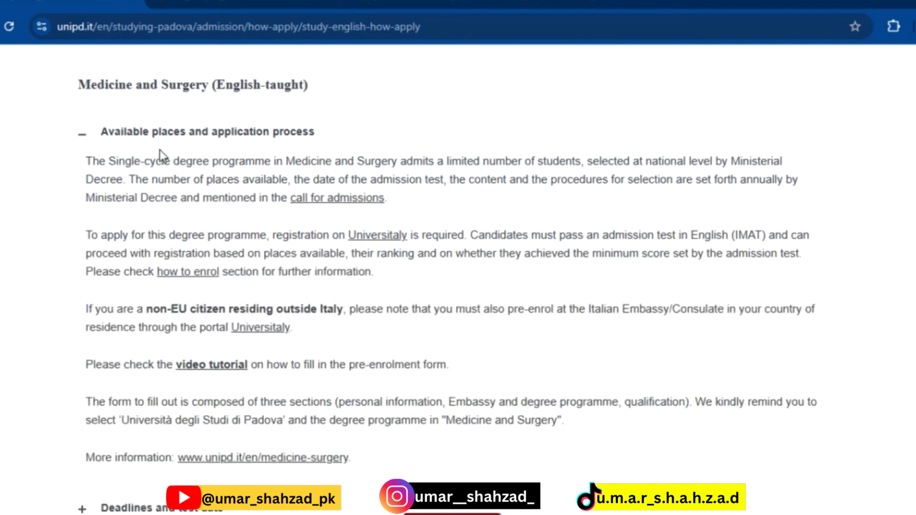
pyautogui.click(164, 136)
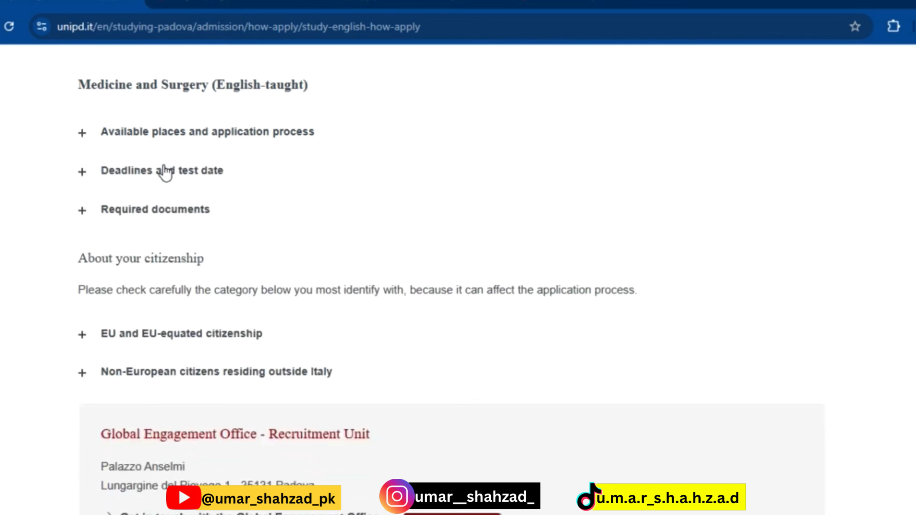
pyautogui.click(165, 175)
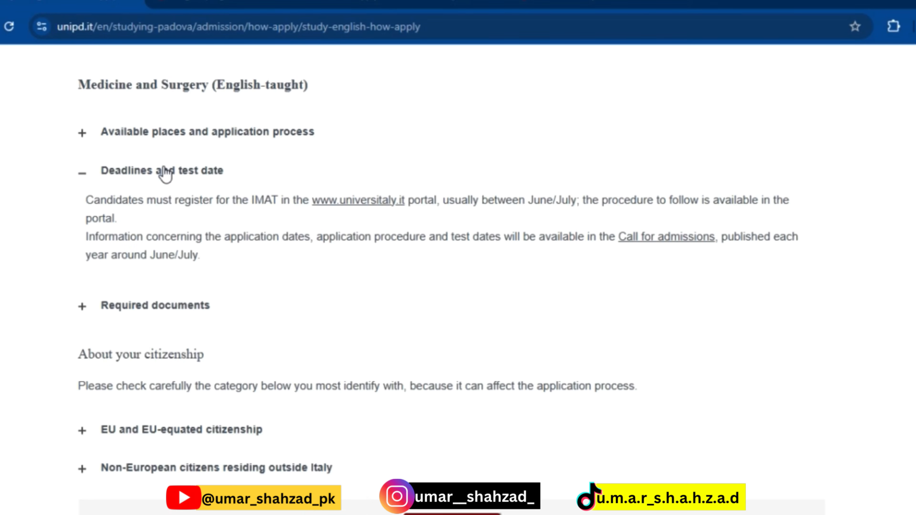
pyautogui.click(165, 173)
pyautogui.click(168, 214)
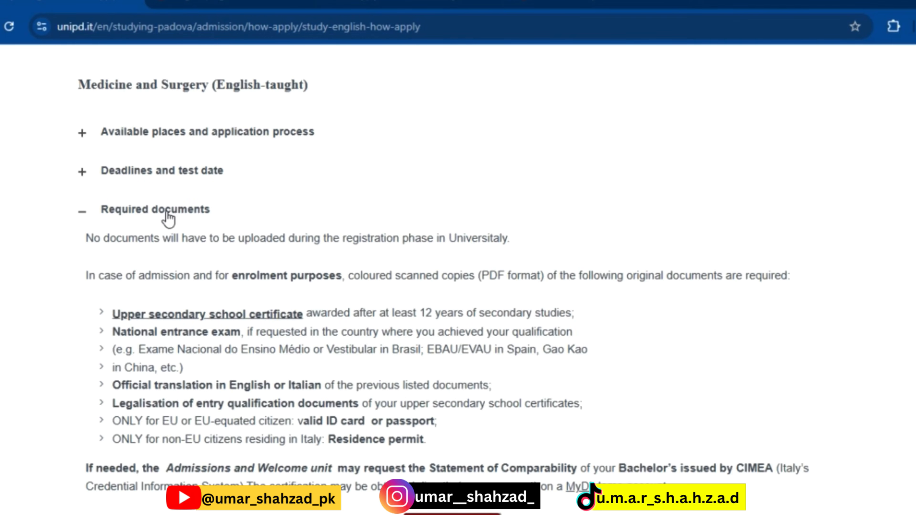
# Switch to the apply.unipd.it application portal, look over its home page and open the sign-in / registration option.
pyautogui.scroll(7, 169, 209)
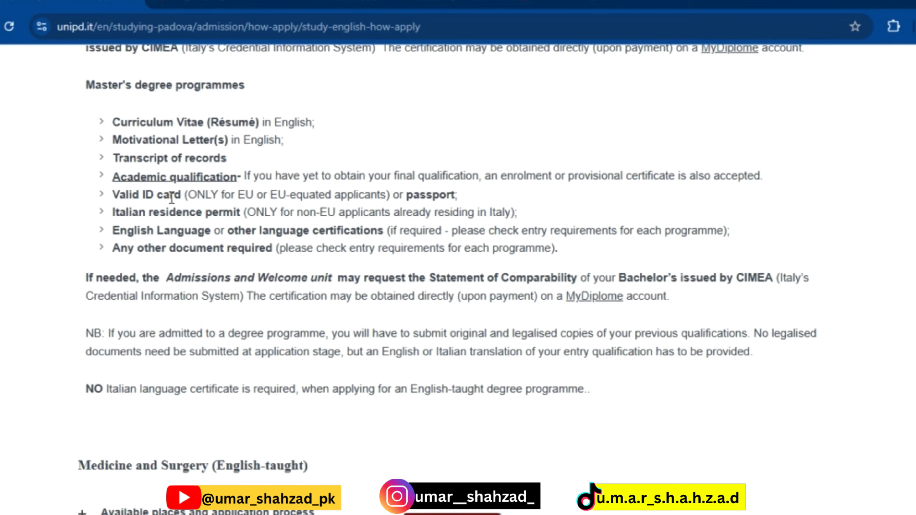
pyautogui.scroll(11, 159, 212)
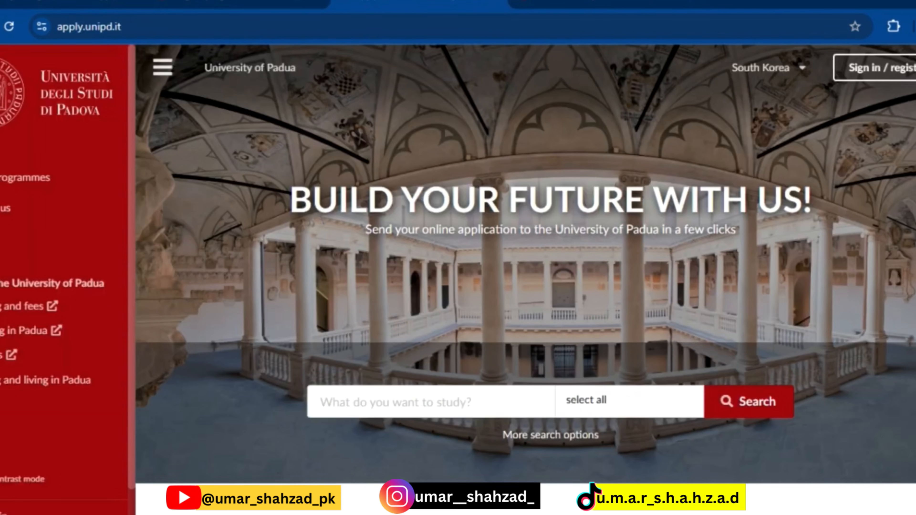
pyautogui.click(99, 20)
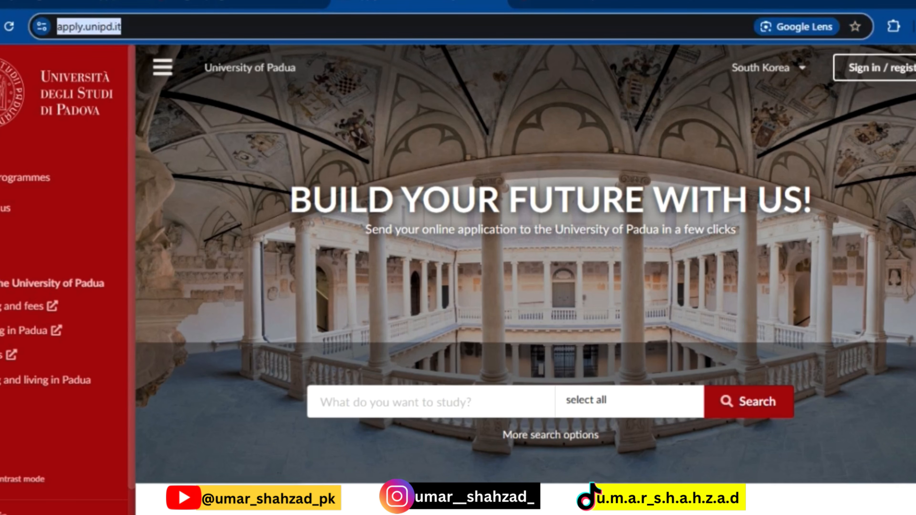
pyautogui.click(21, 289)
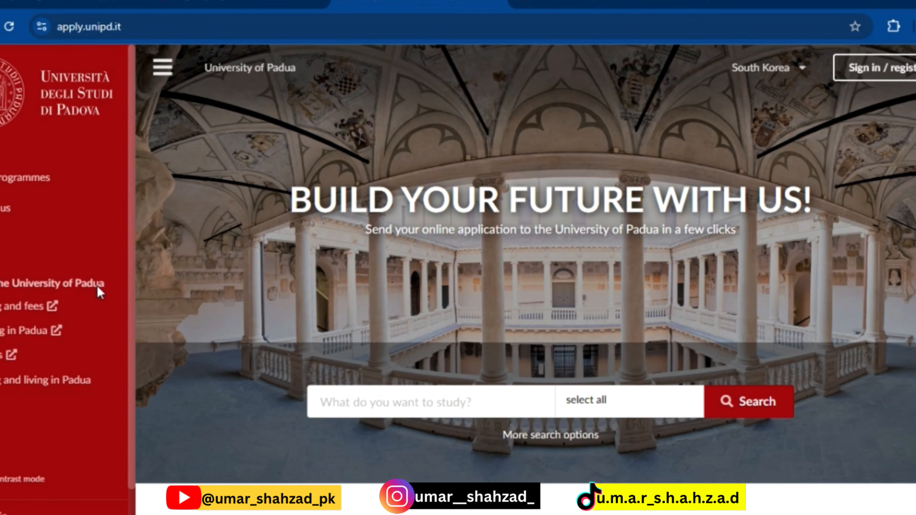
pyautogui.scroll(-5, 593, 292)
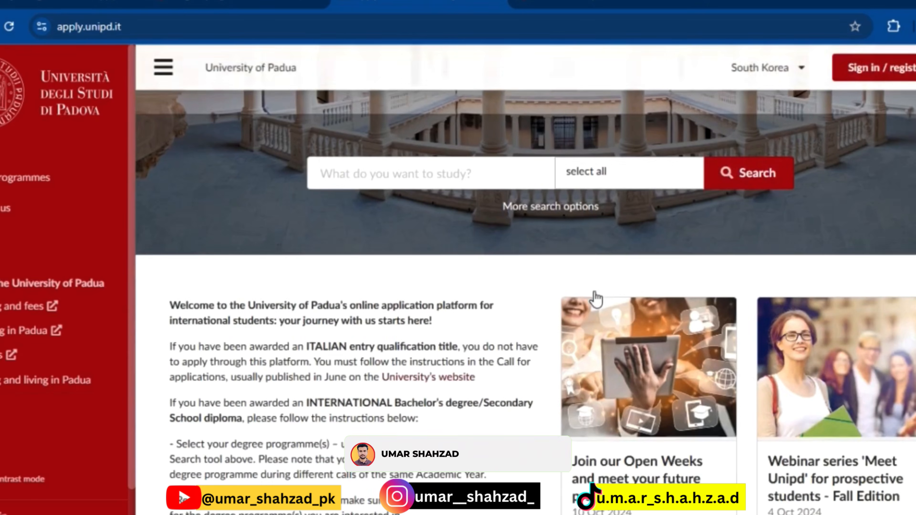
pyautogui.scroll(5, 594, 298)
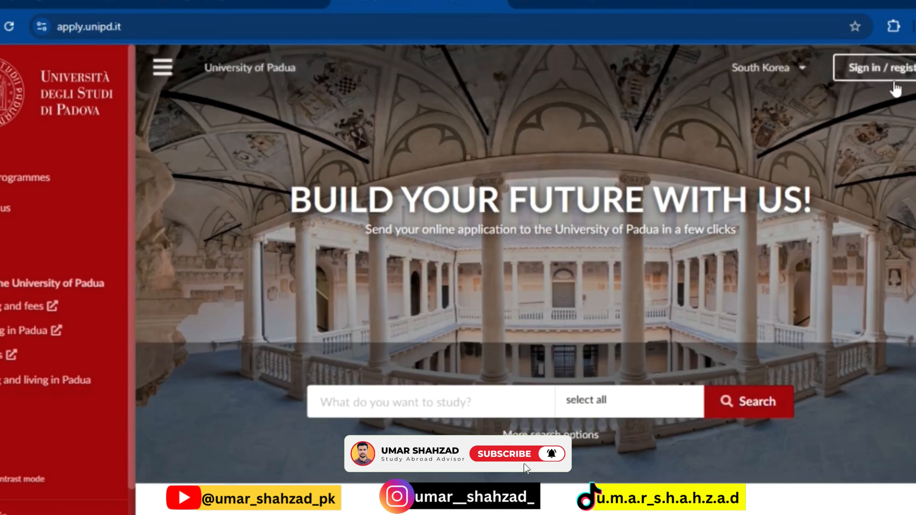
pyautogui.click(887, 71)
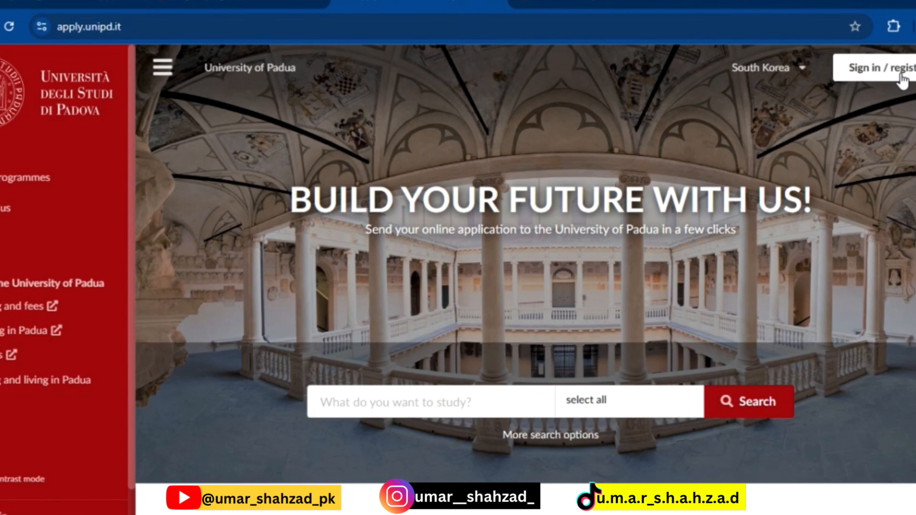
# Open the sign-in page, choose to register as a new applicant and submit the applicant's email address.
pyautogui.click(900, 77)
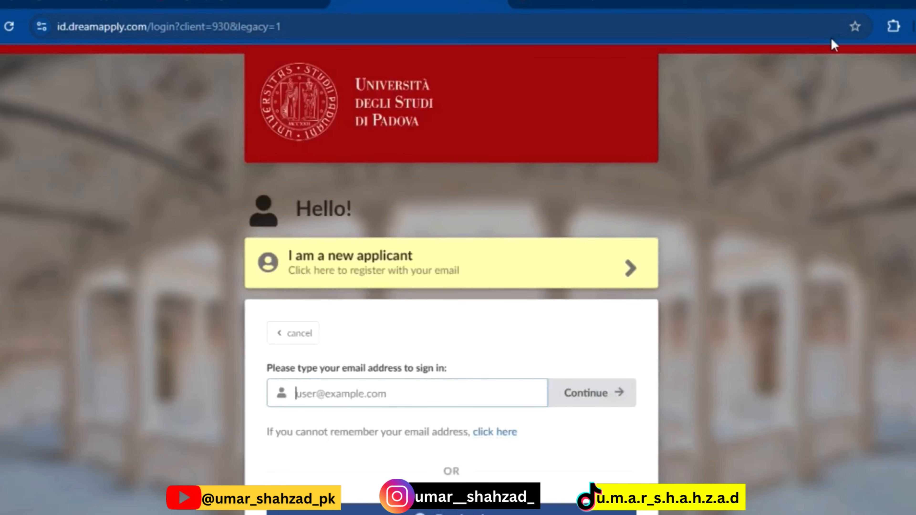
pyautogui.scroll(-4, 757, 246)
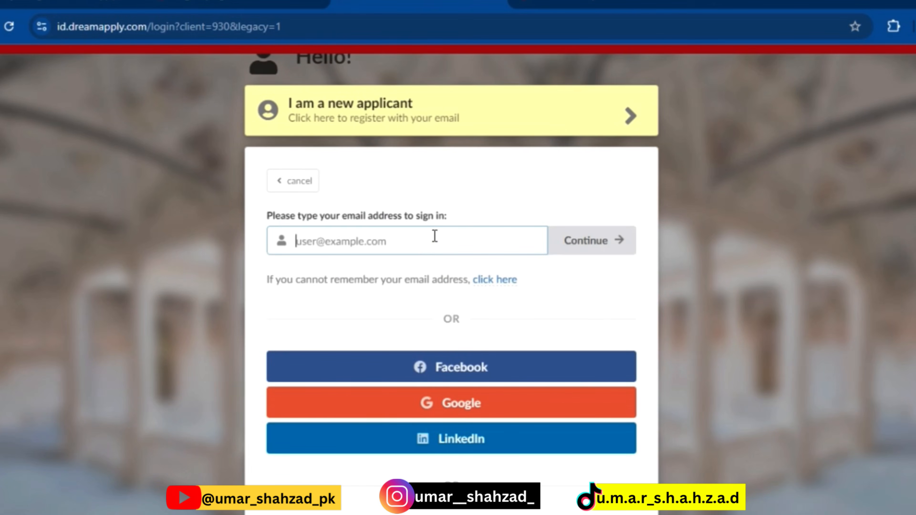
pyautogui.scroll(2, 435, 236)
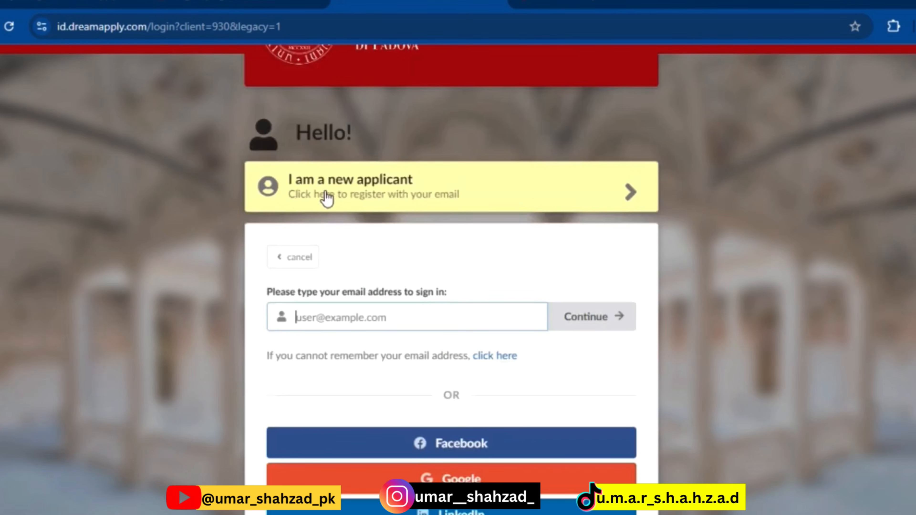
pyautogui.click(368, 188)
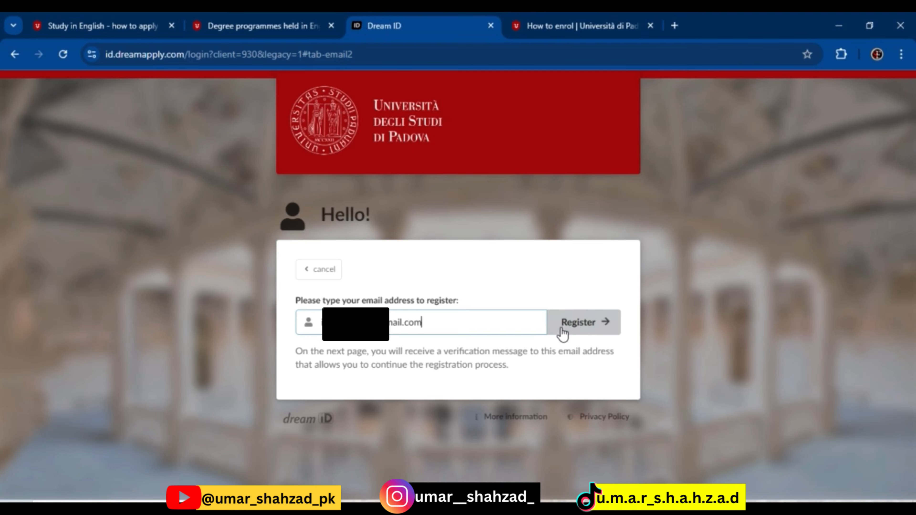
pyautogui.click(562, 329)
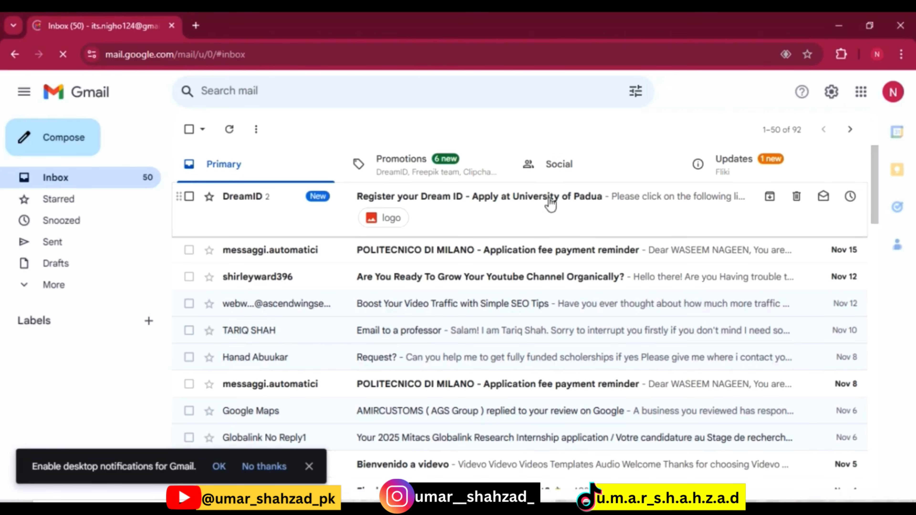
# Switch to Gmail, follow the registration link in the DreamID email and verify it with the 4-digit PIN.
pyautogui.click(547, 205)
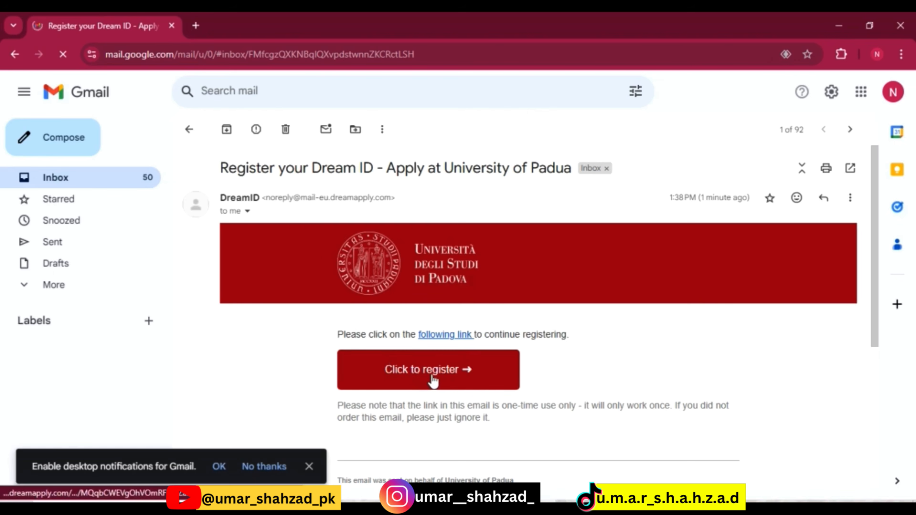
pyautogui.click(449, 373)
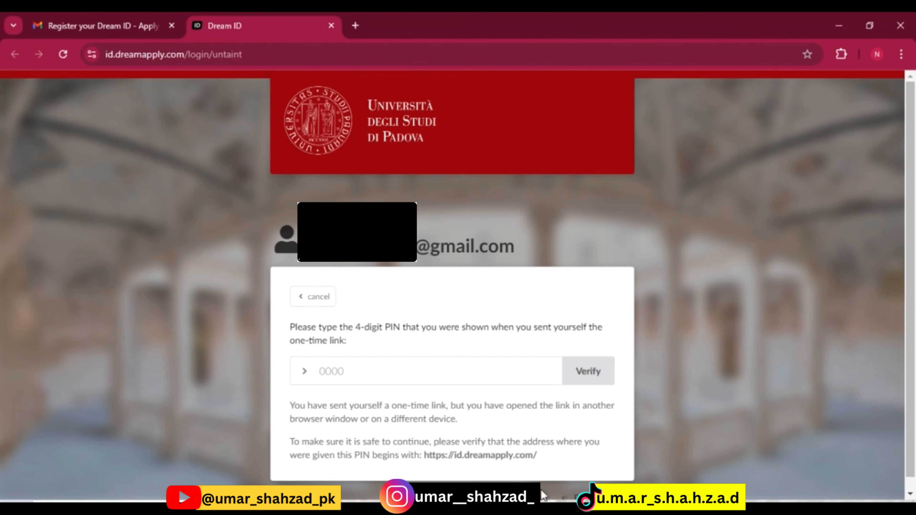
pyautogui.click(545, 510)
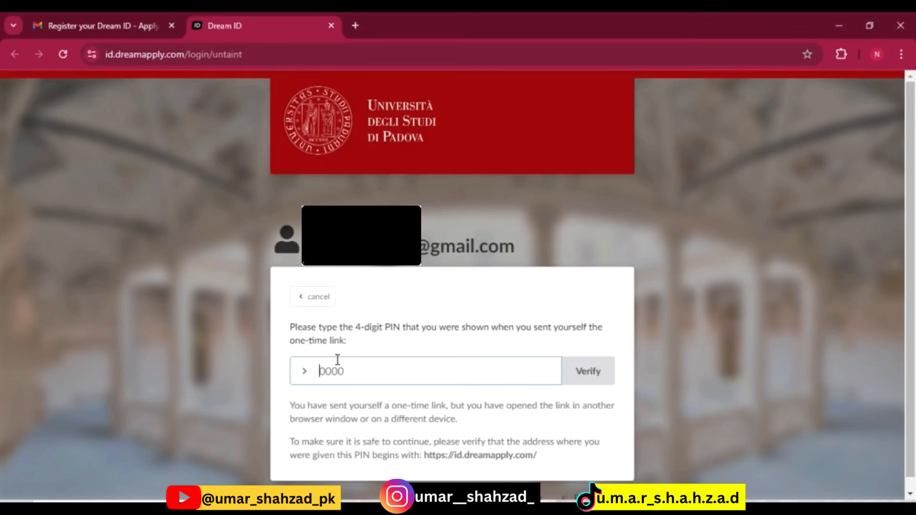
pyautogui.click(579, 373)
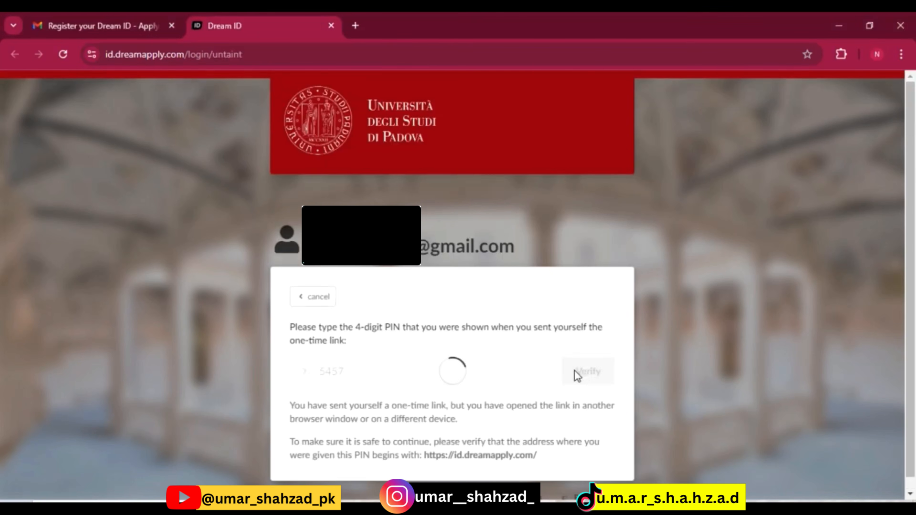
# Complete the Dream ID registration form with the applicant's full name and account password, and submit it.
pyautogui.click(311, 285)
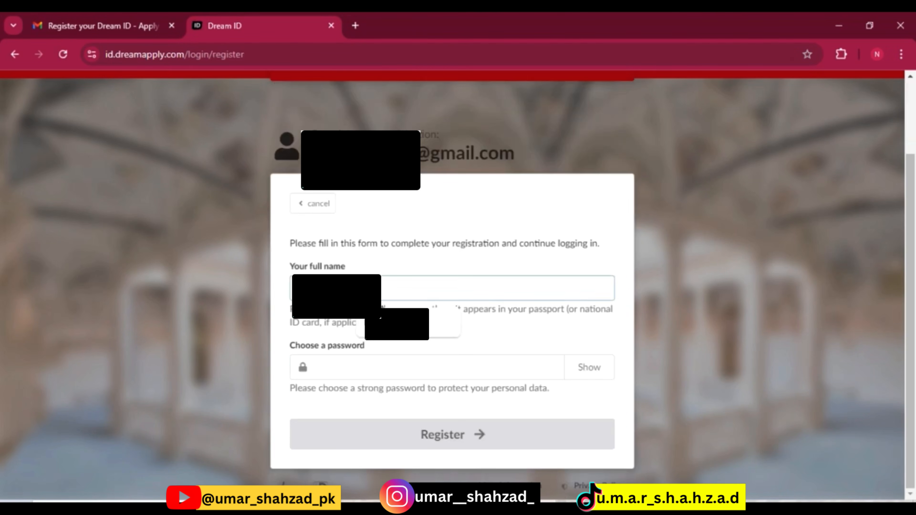
pyautogui.click(444, 323)
pyautogui.click(446, 441)
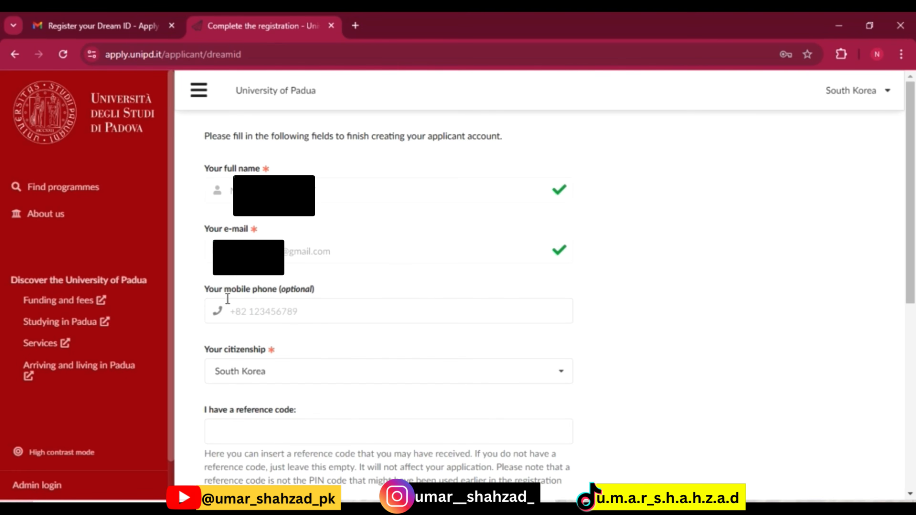
# Finish the applicant account with South Korea as citizenship and no reference code, accepting the information verification authorization and data processing terms.
pyautogui.scroll(-4, 343, 294)
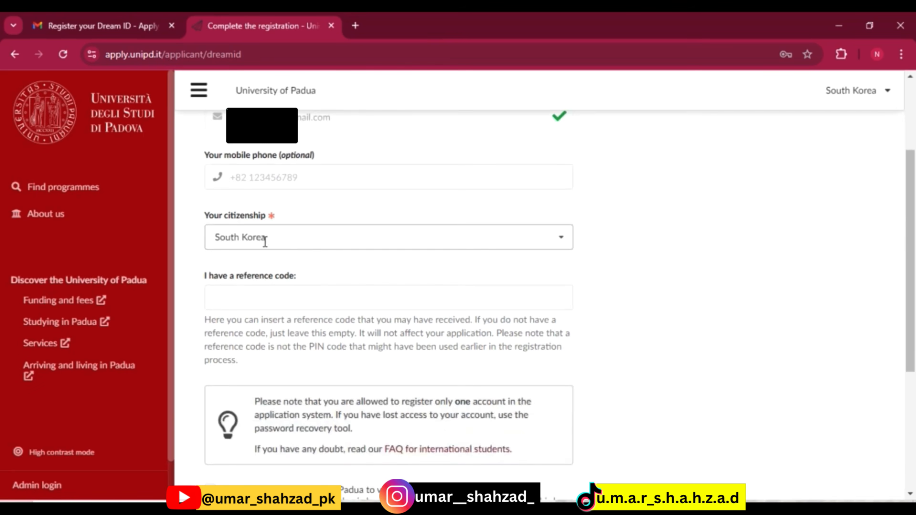
pyautogui.click(553, 249)
pyautogui.scroll(-4, 242, 170)
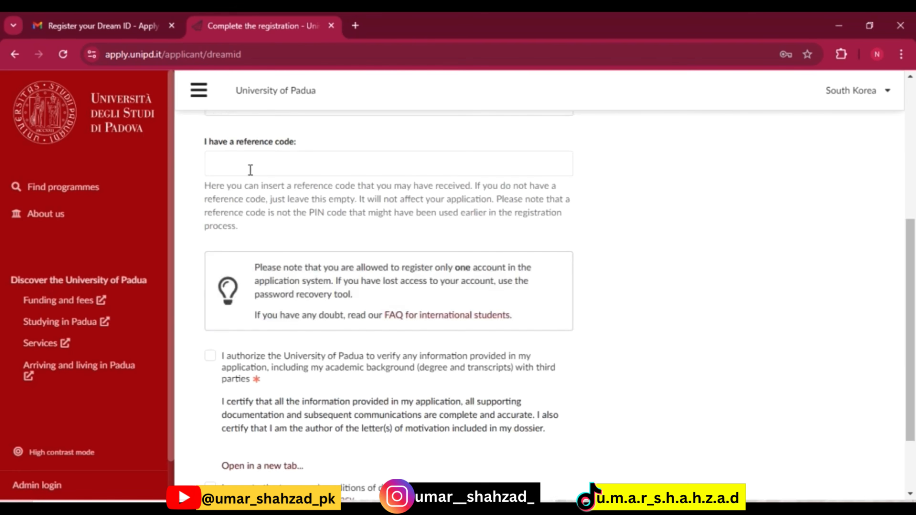
pyautogui.scroll(-3, 320, 192)
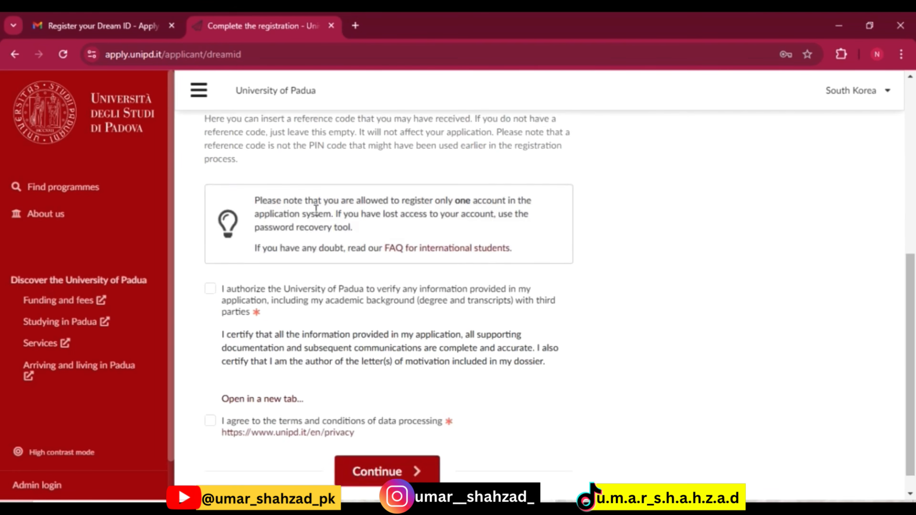
pyautogui.click(211, 264)
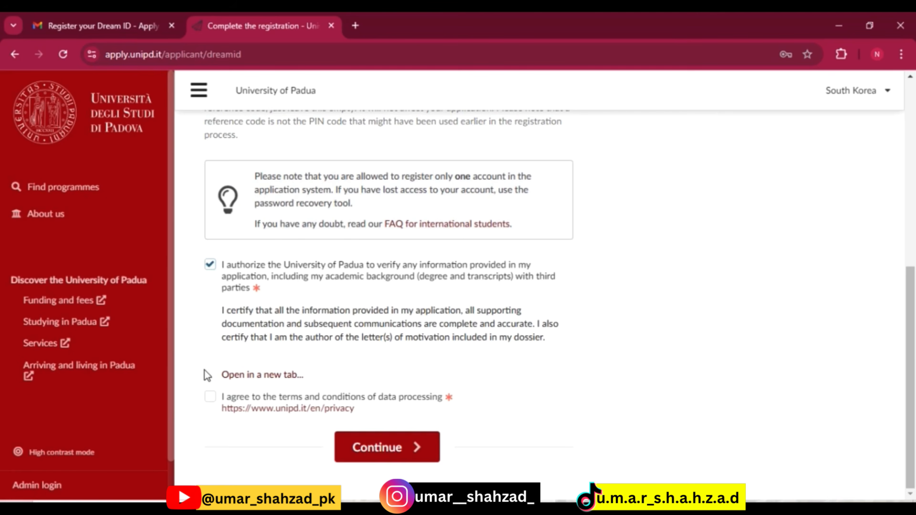
pyautogui.click(210, 396)
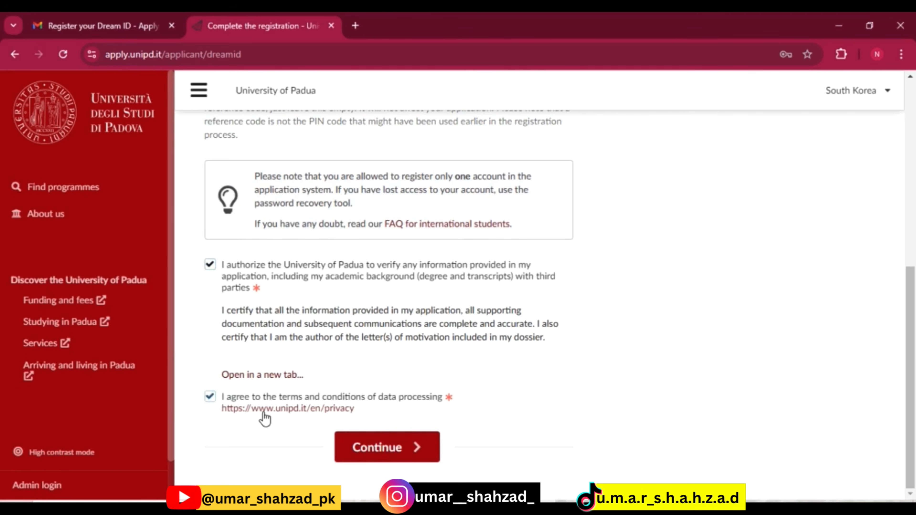
pyautogui.click(377, 447)
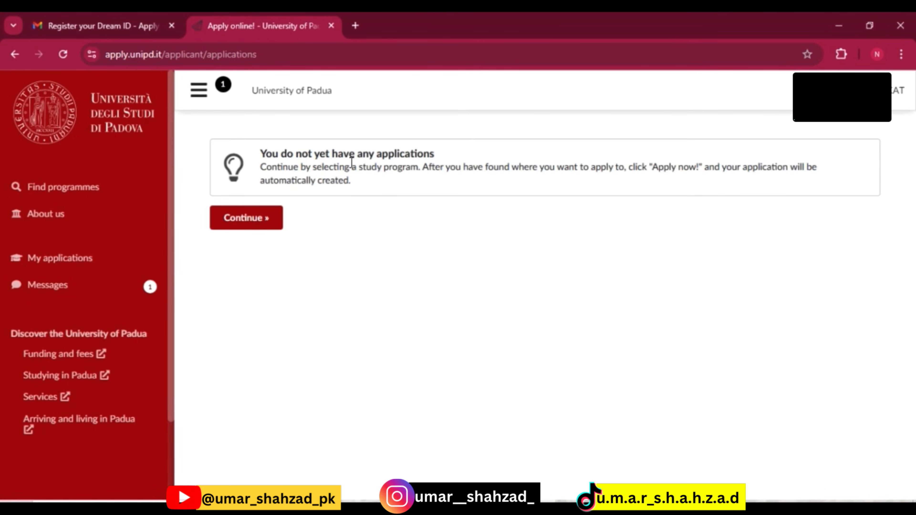
# Search for Master's degree programmes taught only in English for academic year 2025/26.
pyautogui.click(246, 225)
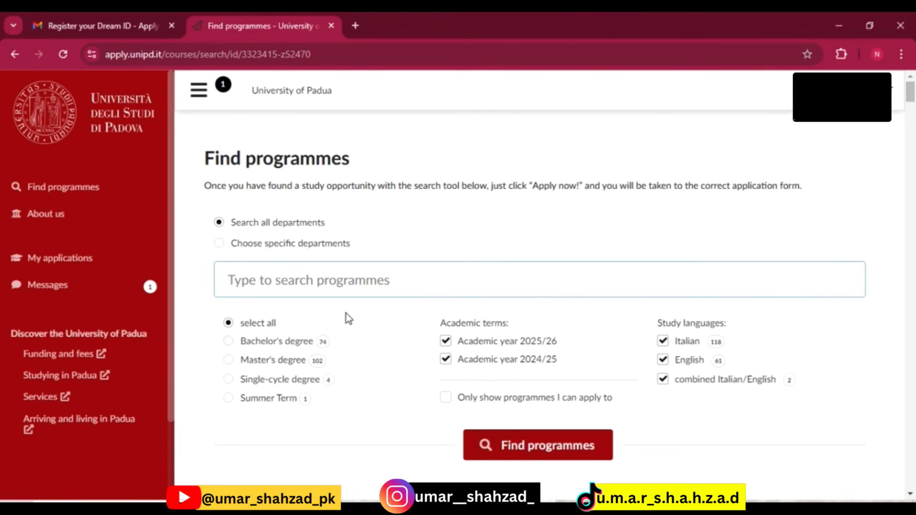
pyautogui.click(228, 360)
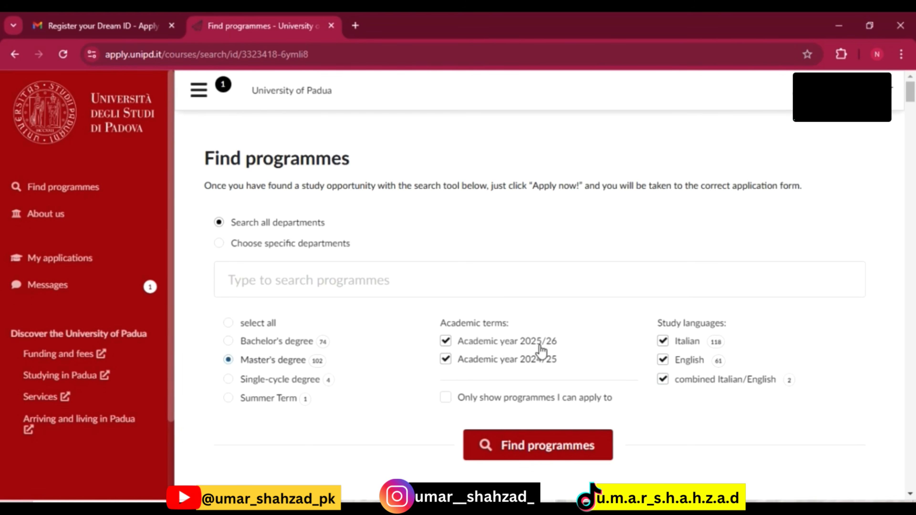
pyautogui.click(446, 360)
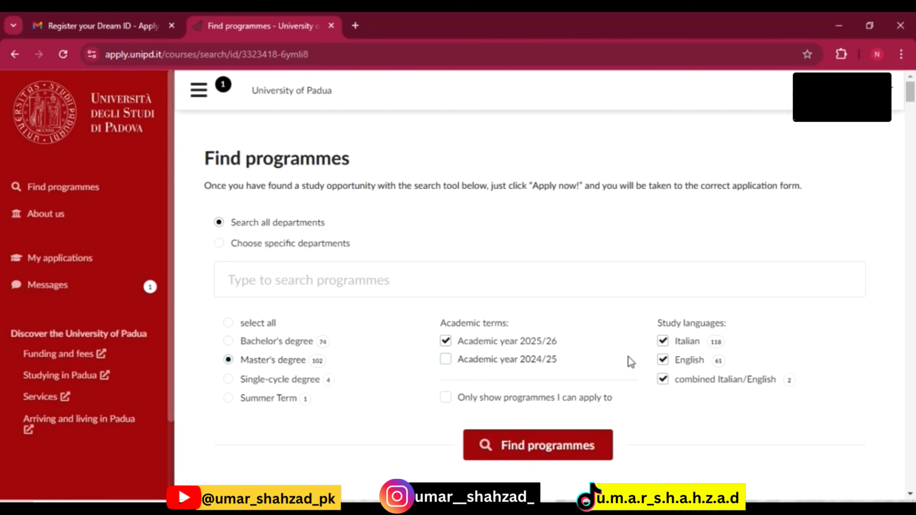
pyautogui.click(663, 342)
pyautogui.click(667, 380)
pyautogui.click(583, 449)
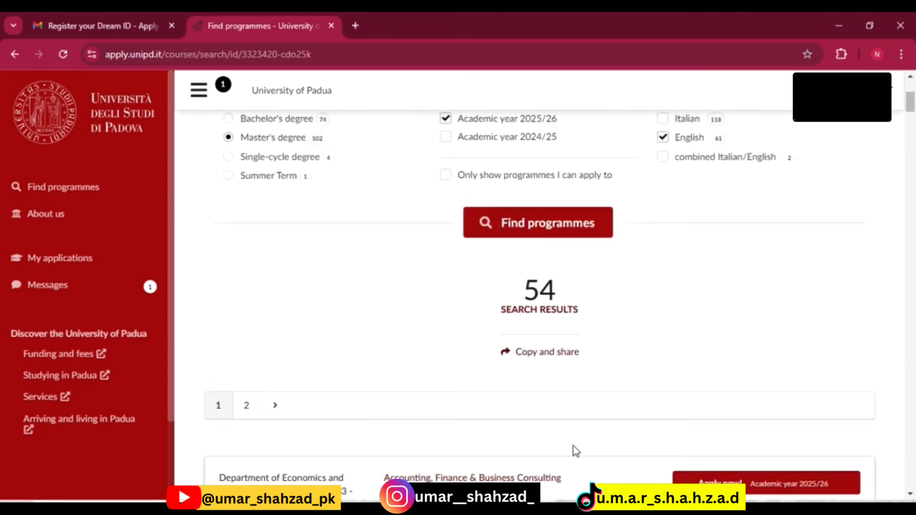
# Look through the Master's programme results for their departments, tuition fees, application availability and deadlines, down to Physics.
pyautogui.scroll(-3, 585, 433)
pyautogui.scroll(-3, 477, 356)
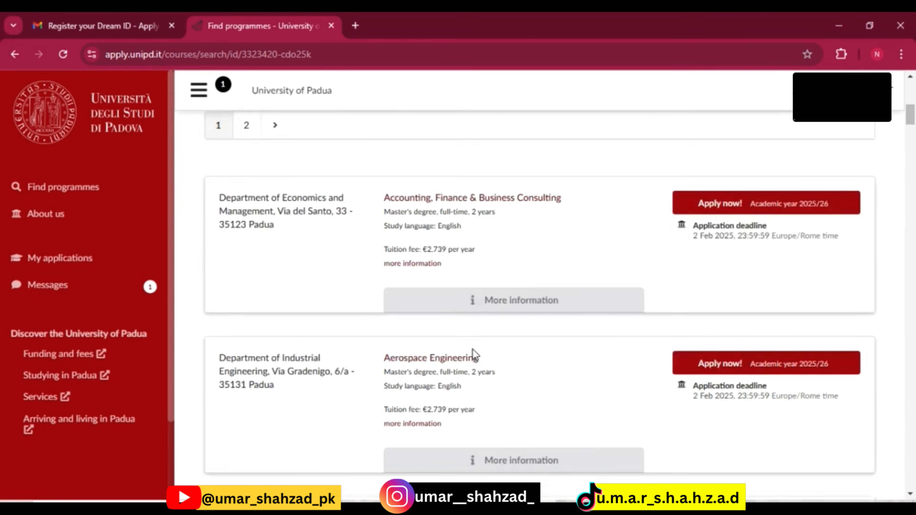
pyautogui.scroll(-20, 473, 349)
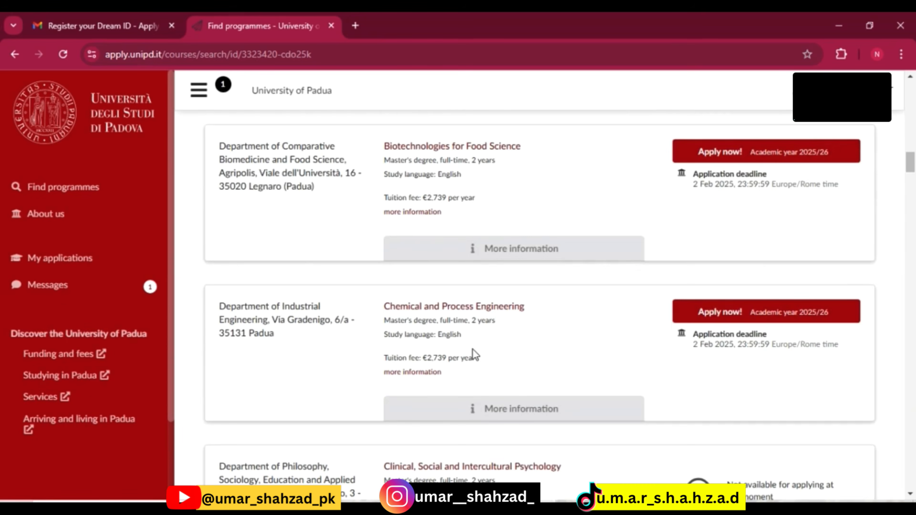
pyautogui.scroll(-4, 473, 350)
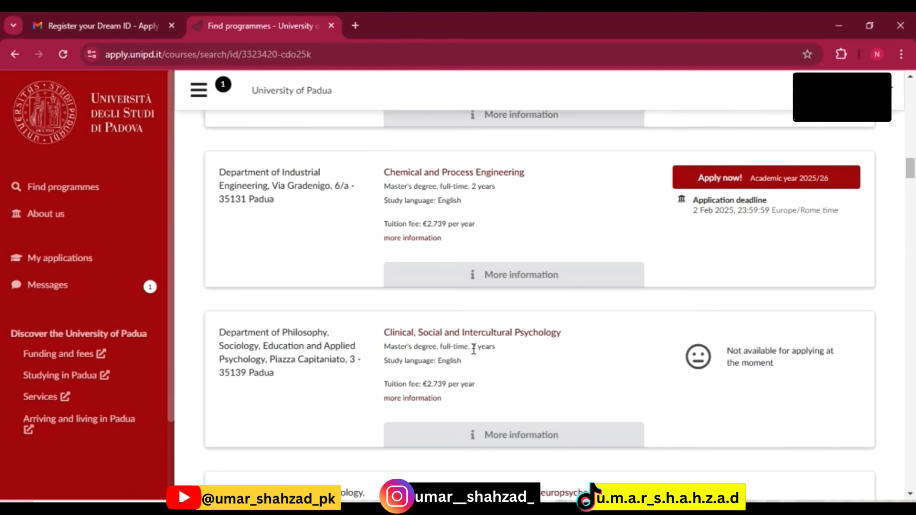
pyautogui.scroll(-8, 473, 350)
pyautogui.scroll(-4, 473, 350)
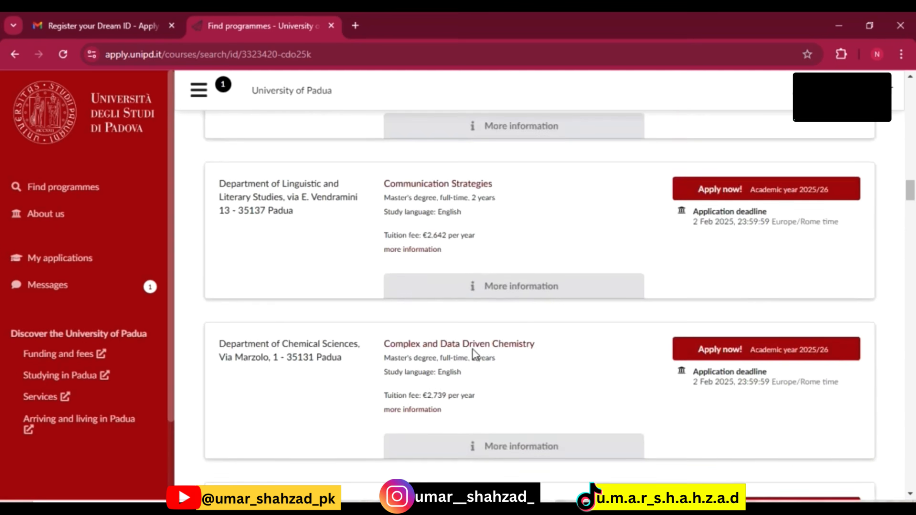
pyautogui.scroll(-16, 472, 349)
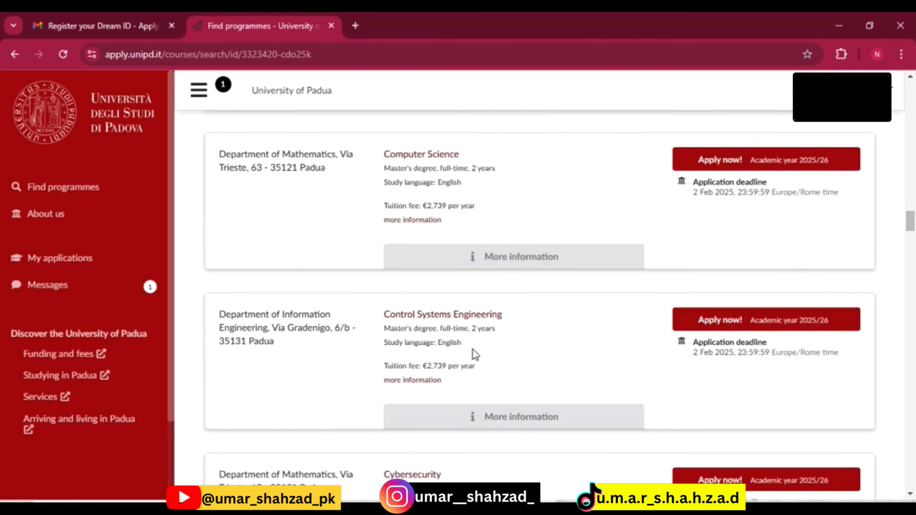
pyautogui.scroll(-12, 473, 350)
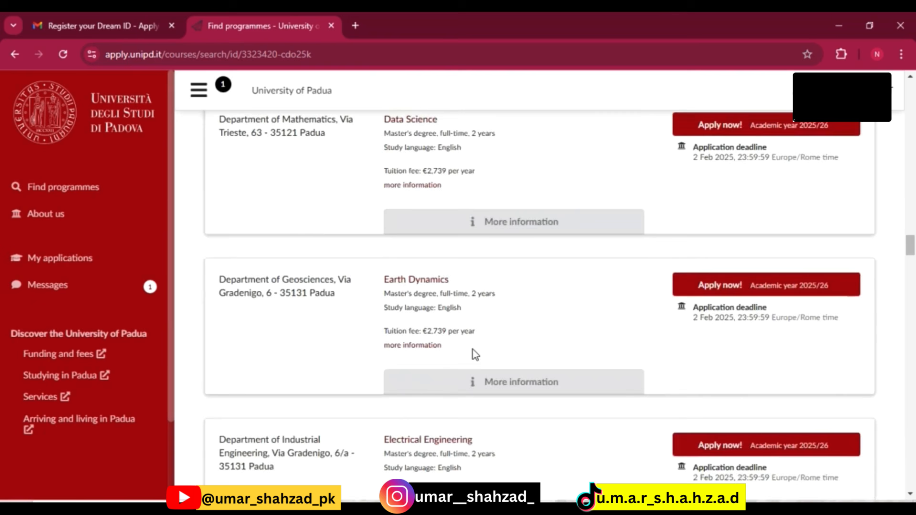
pyautogui.scroll(-20, 473, 349)
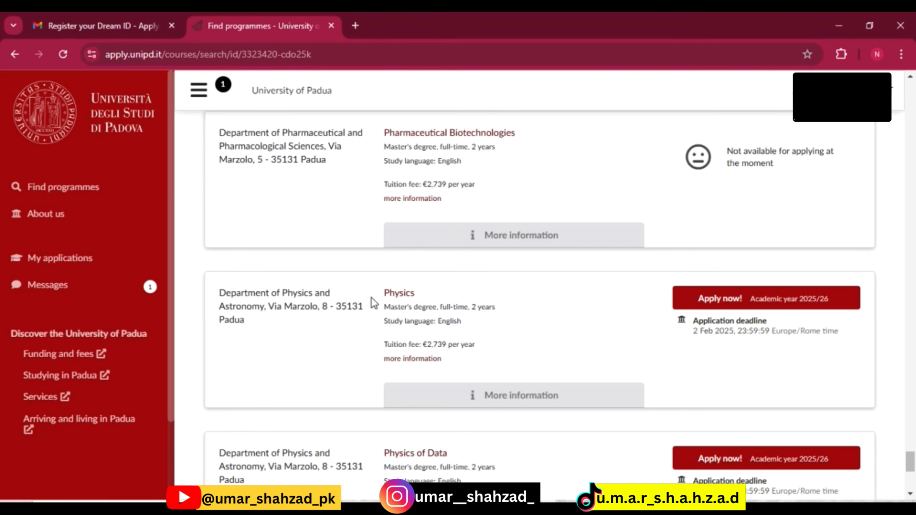
# Check the application deadline of the Physics Master's degree and start an application to it for academic year 2025/26.
pyautogui.moveTo(374, 303); pyautogui.dragTo(435, 293)
pyautogui.click(469, 304)
pyautogui.moveTo(688, 341); pyautogui.dragTo(754, 343)
pyautogui.click(765, 361)
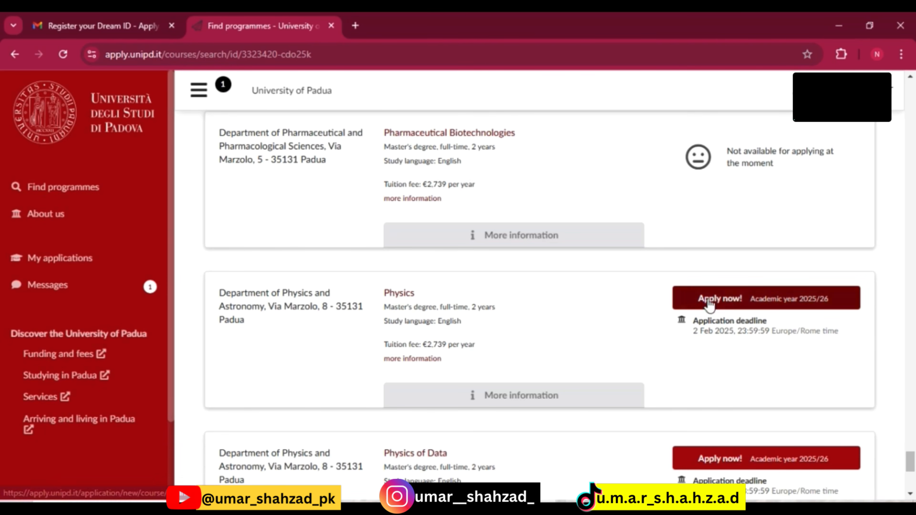
pyautogui.click(722, 307)
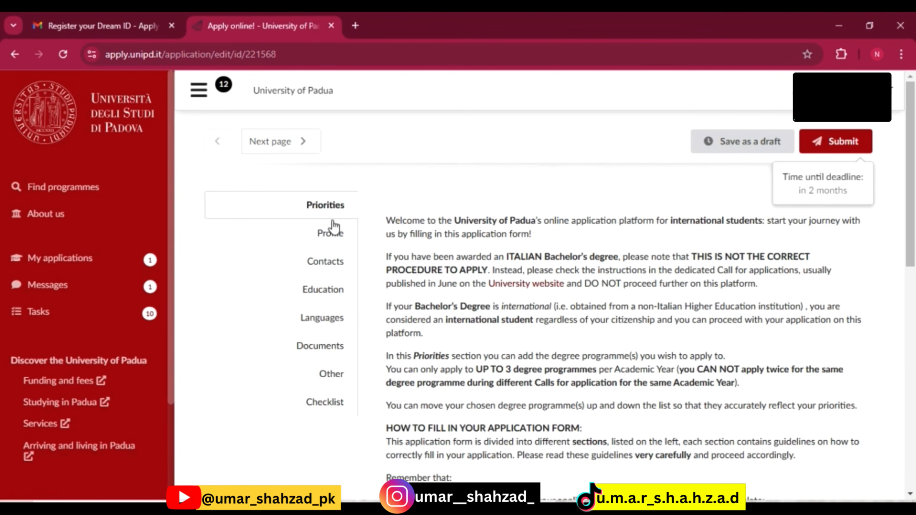
# Read the guidelines in the application's Priorities section, check the chosen Physics programme's deadline and open the Profile section.
pyautogui.scroll(-10, 389, 232)
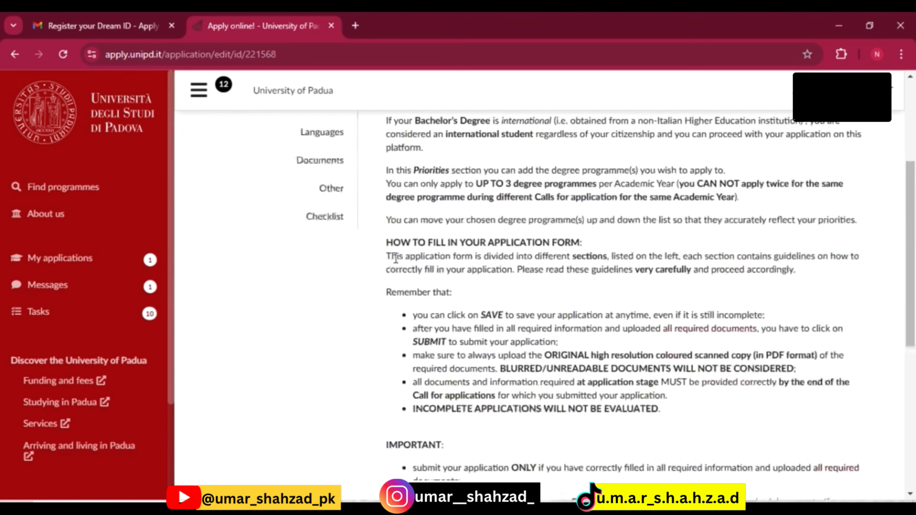
pyautogui.scroll(-3, 444, 247)
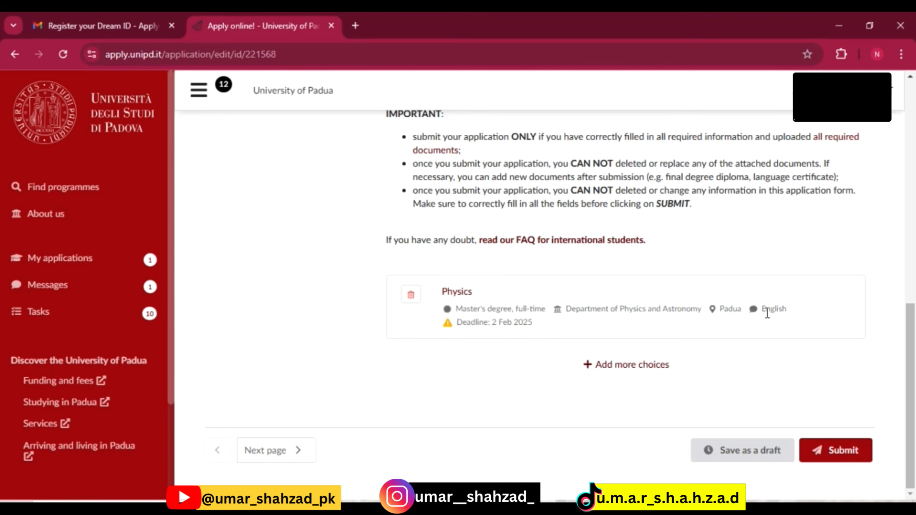
pyautogui.moveTo(452, 323); pyautogui.dragTo(542, 327)
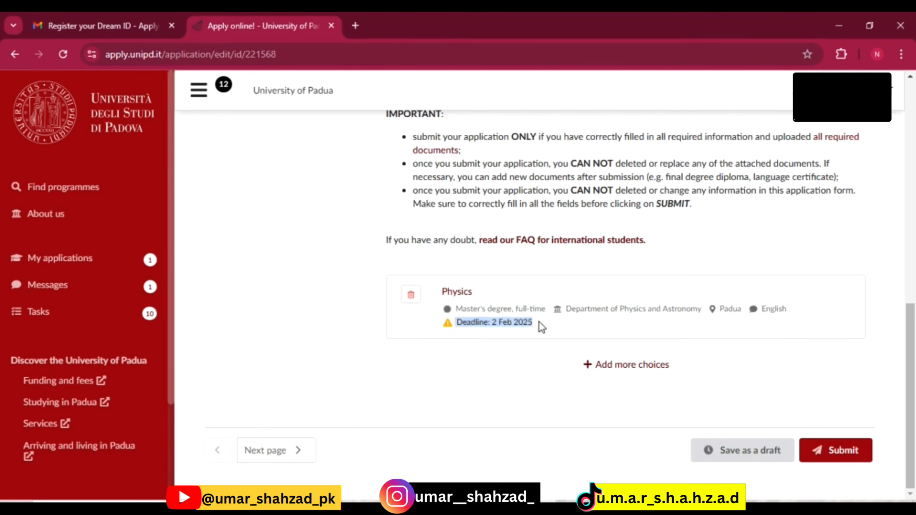
pyautogui.scroll(5, 547, 368)
pyautogui.scroll(7, 546, 369)
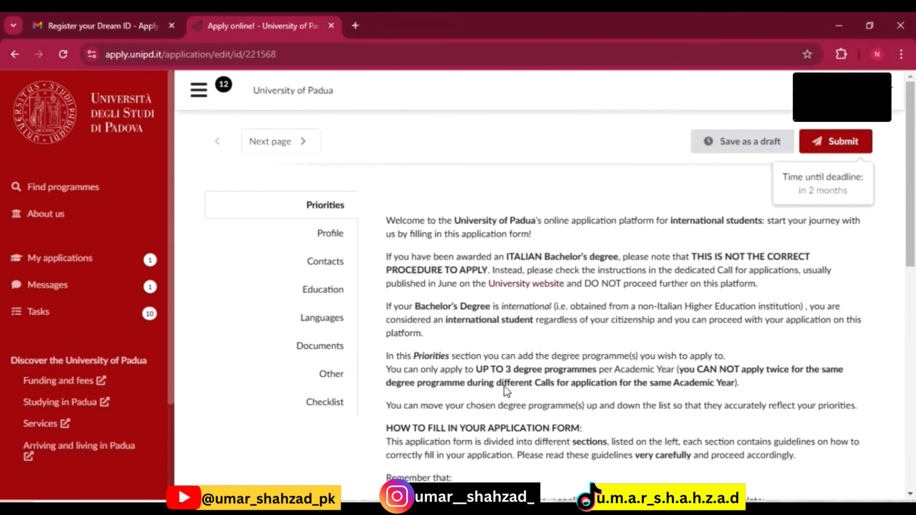
pyautogui.click(336, 235)
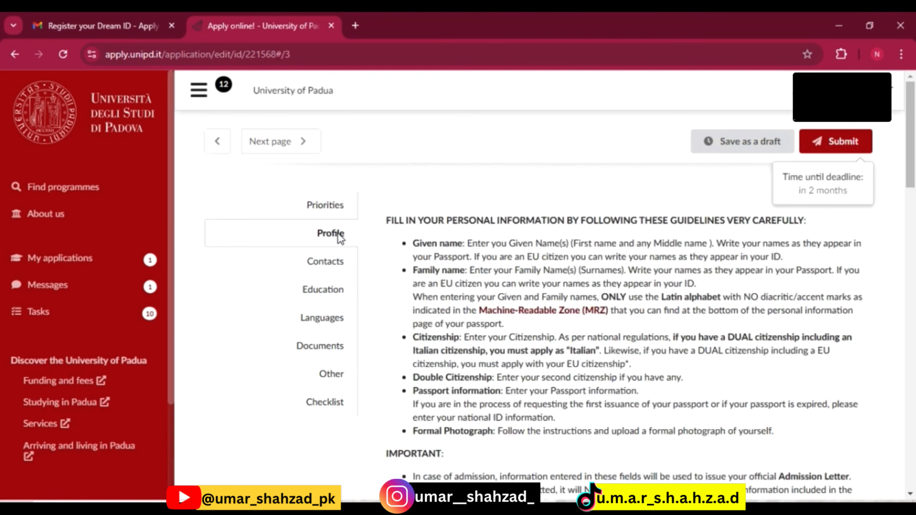
# Read the guidelines and important notes of the Profile section, down to the name and passport fields.
pyautogui.scroll(-8, 505, 262)
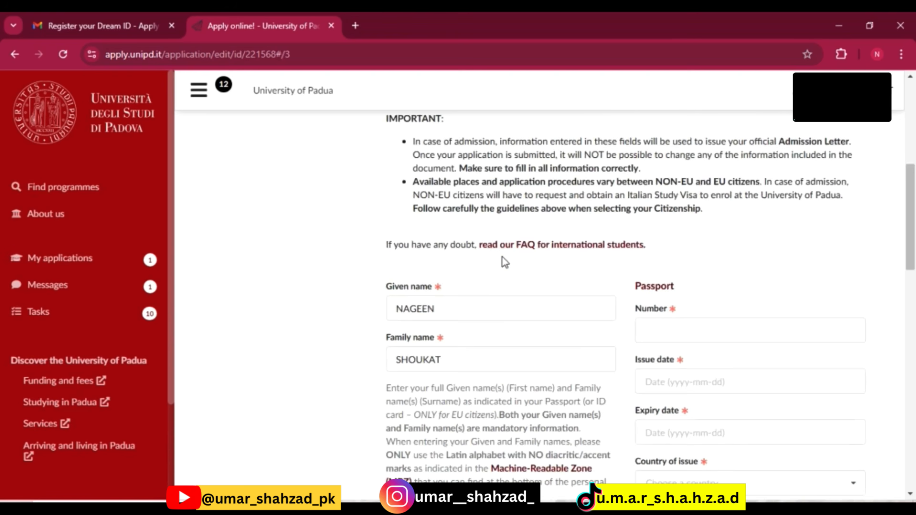
pyautogui.scroll(-2, 506, 262)
pyautogui.scroll(10, 501, 262)
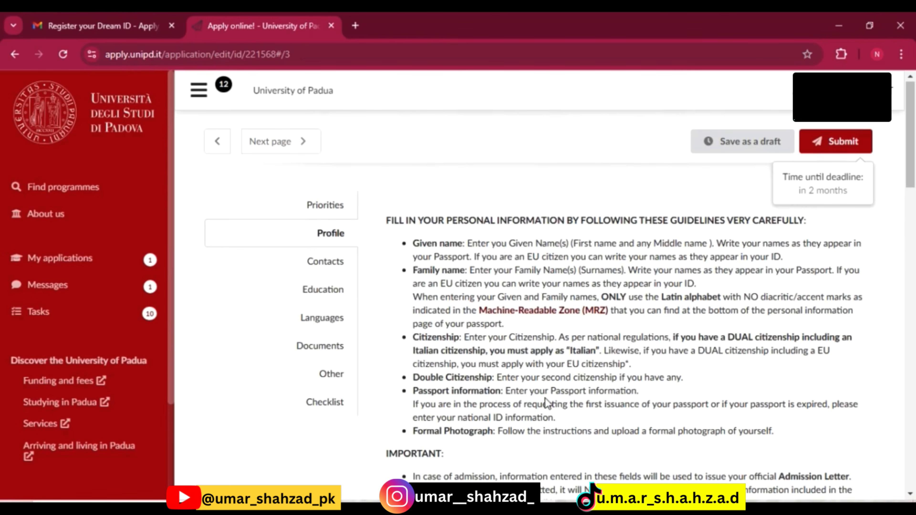
pyautogui.scroll(-2, 546, 401)
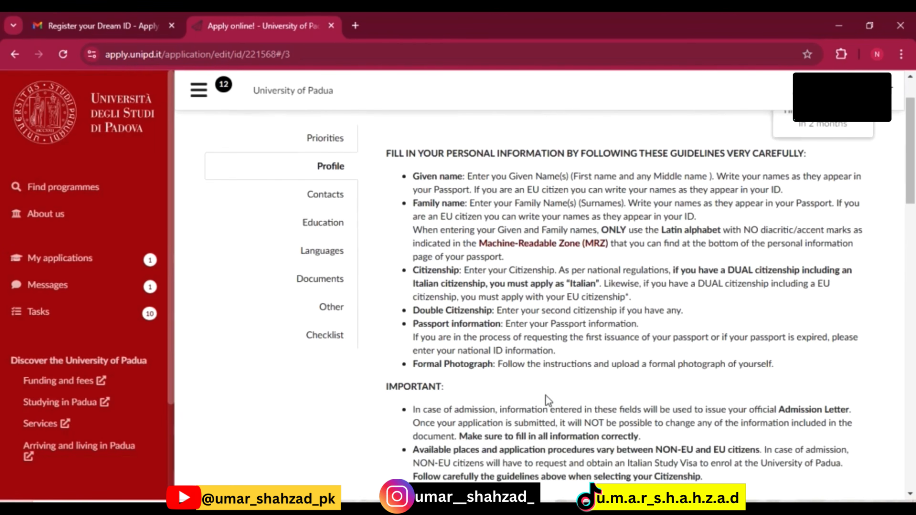
pyautogui.scroll(-6, 546, 401)
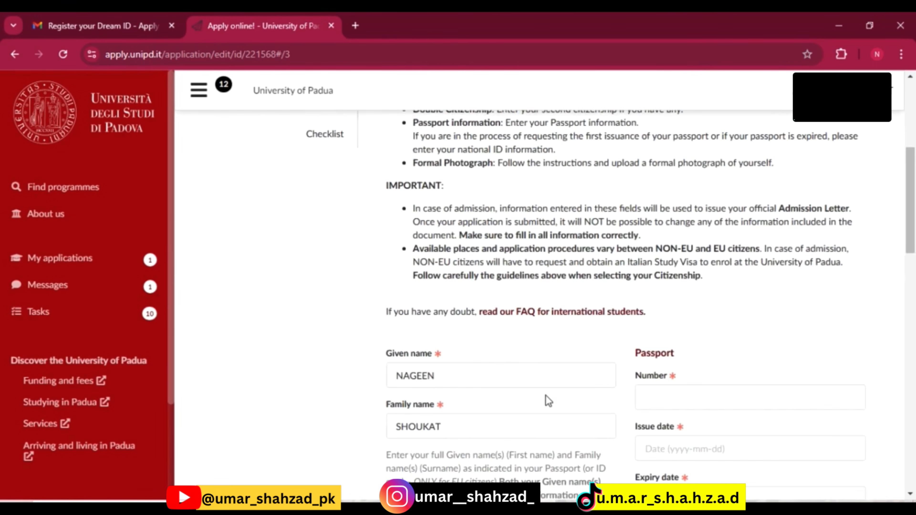
pyautogui.scroll(-6, 508, 317)
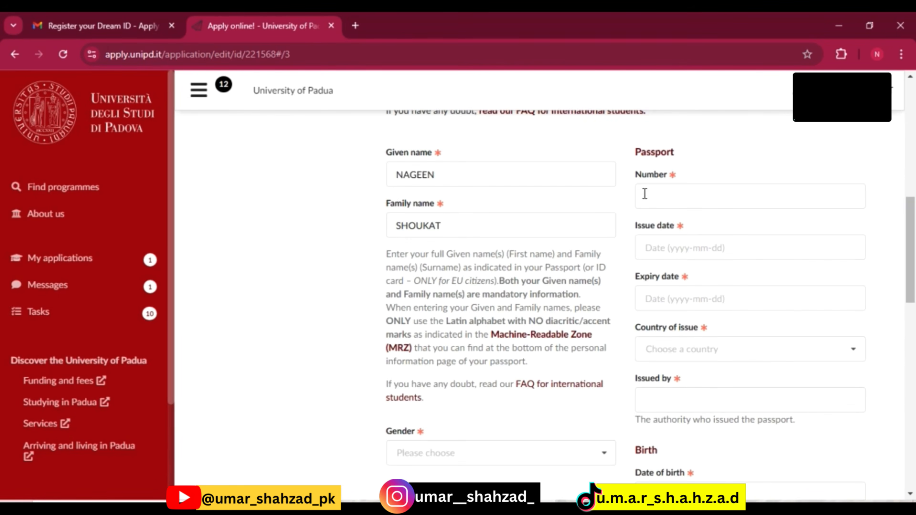
# Enter the passport number and set the passport's issue date to 2020-01-01 and expiry date to 2030-01-01.
pyautogui.click(671, 197)
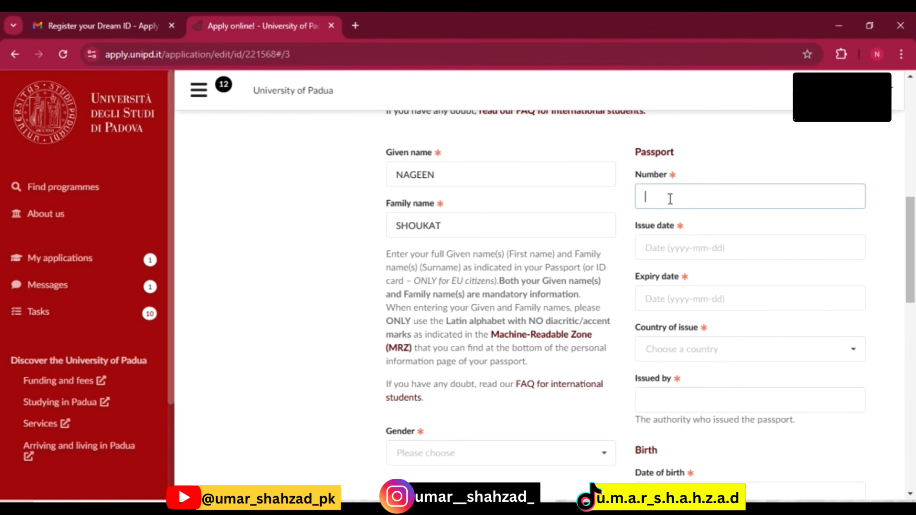
pyautogui.click(680, 236)
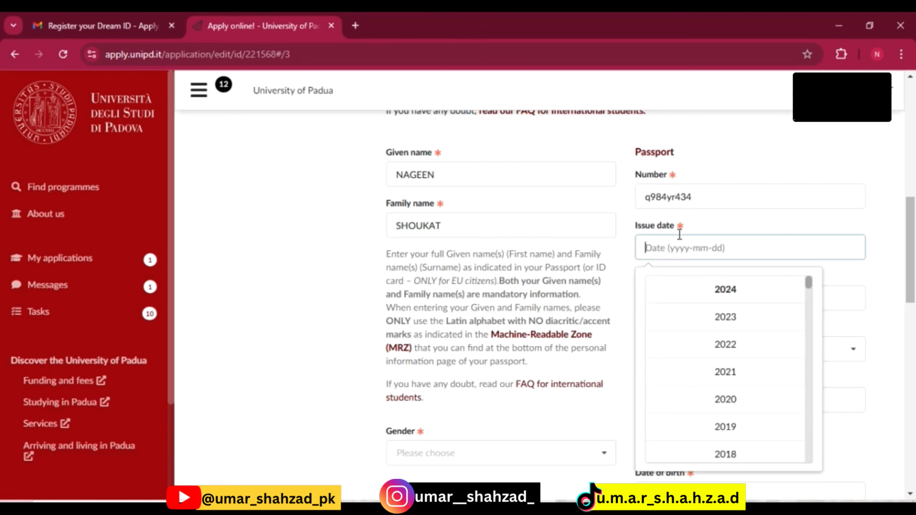
pyautogui.scroll(1, 736, 322)
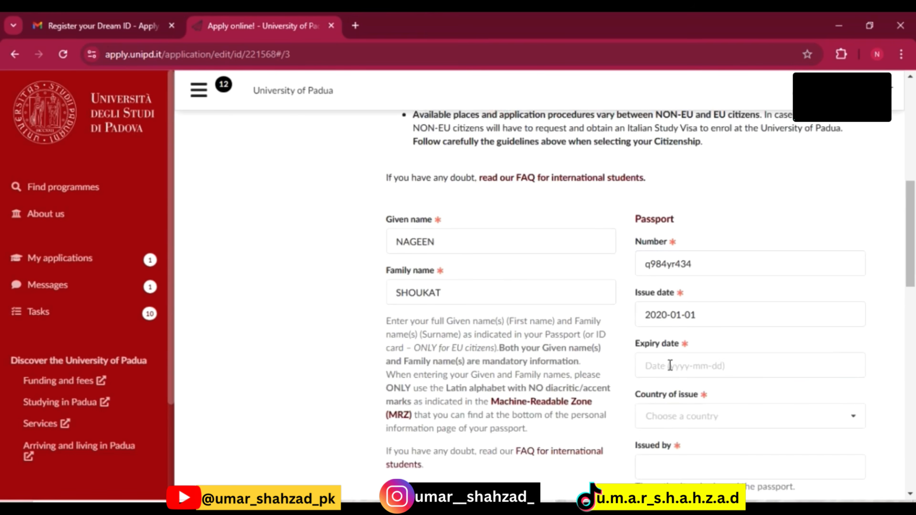
pyautogui.click(670, 366)
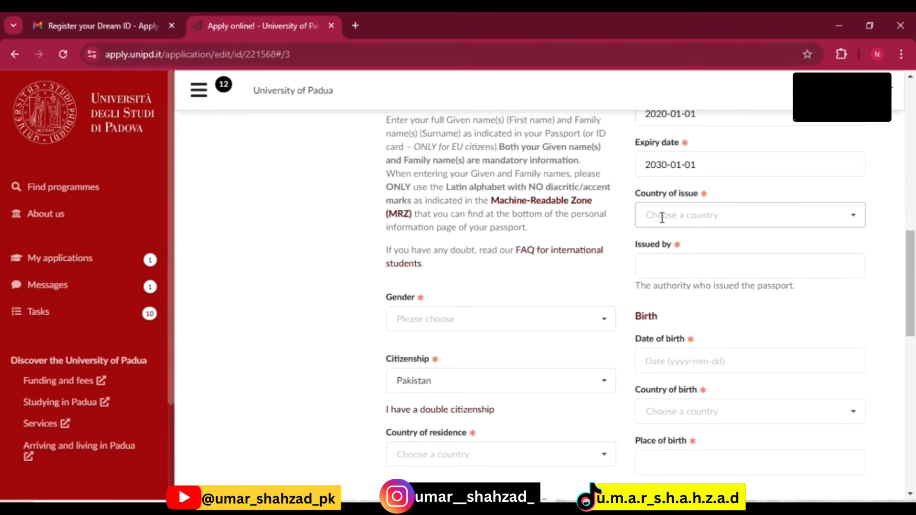
# Set the passport's country of issue to Pakistan and enter "republic of Pakistan" as the issuing authority.
pyautogui.click(662, 218)
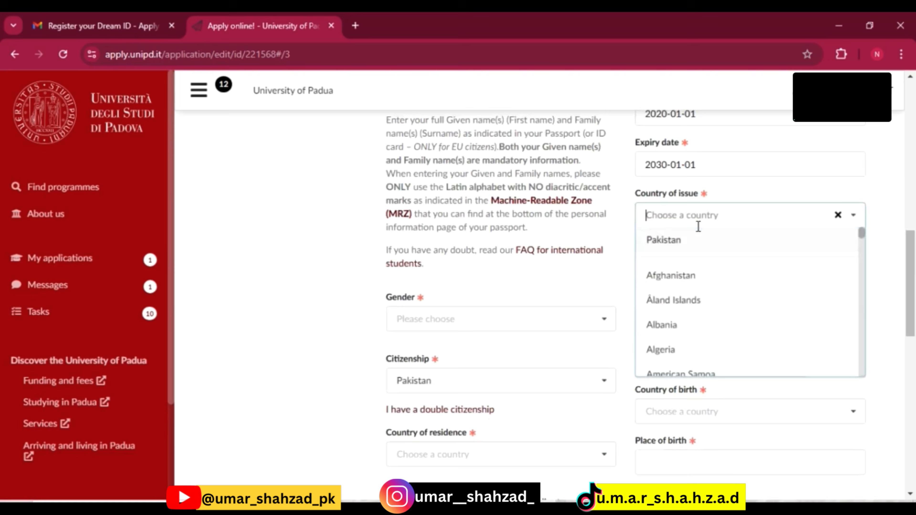
pyautogui.click(703, 242)
pyautogui.click(673, 272)
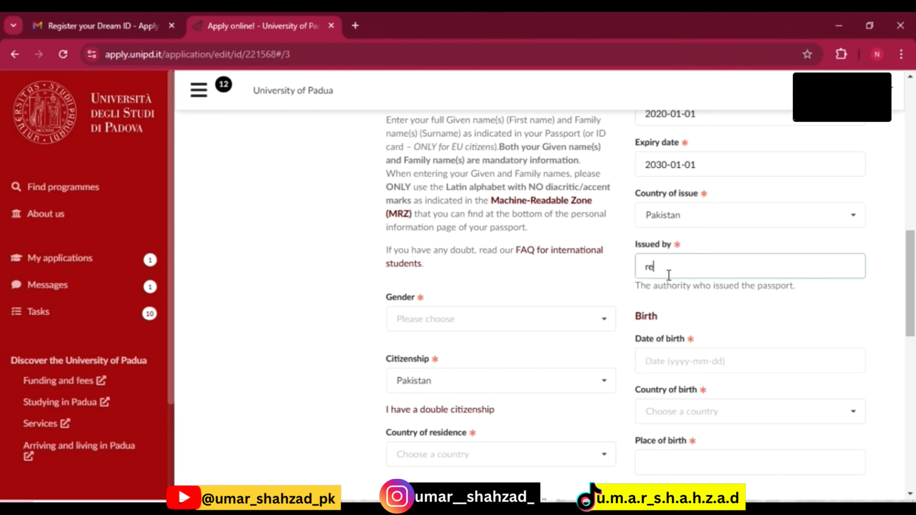
pyautogui.write('republic of Pakisastan')
# Set the gender to female and fill in the date of birth, Pakistan as country of birth and Lahore as place of birth.
pyautogui.scroll(-4, 467, 194)
pyautogui.click(467, 194)
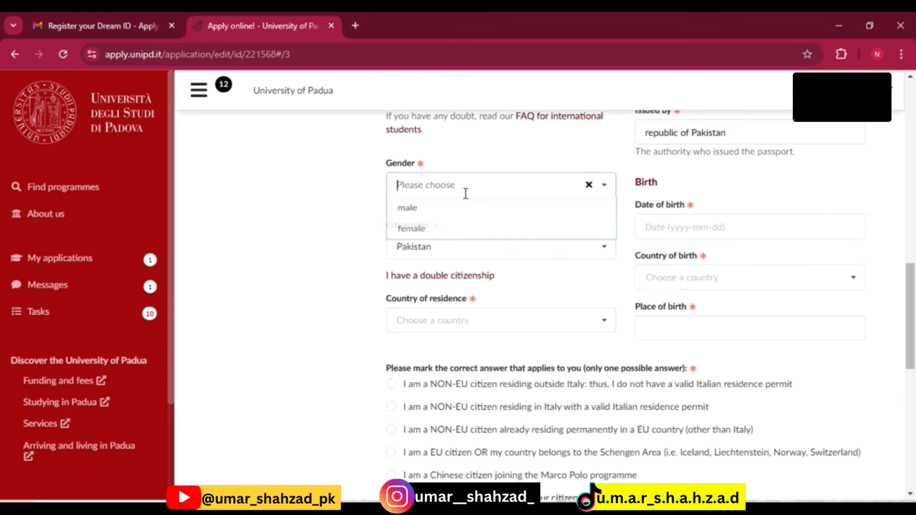
pyautogui.click(463, 230)
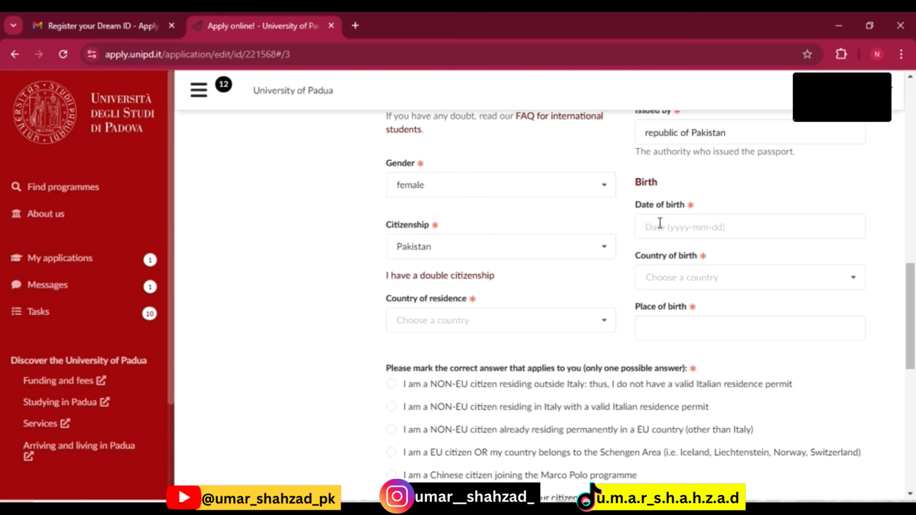
pyautogui.click(681, 228)
pyautogui.click(679, 286)
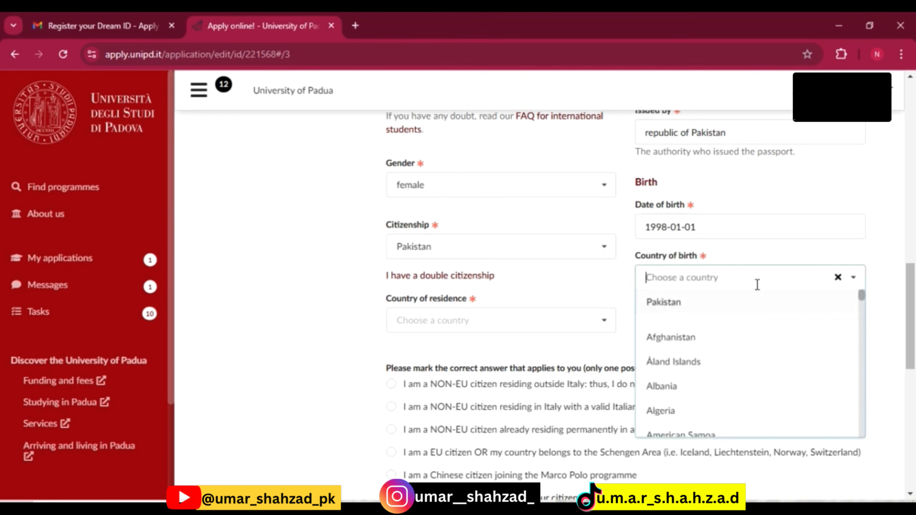
pyautogui.click(744, 305)
pyautogui.click(673, 328)
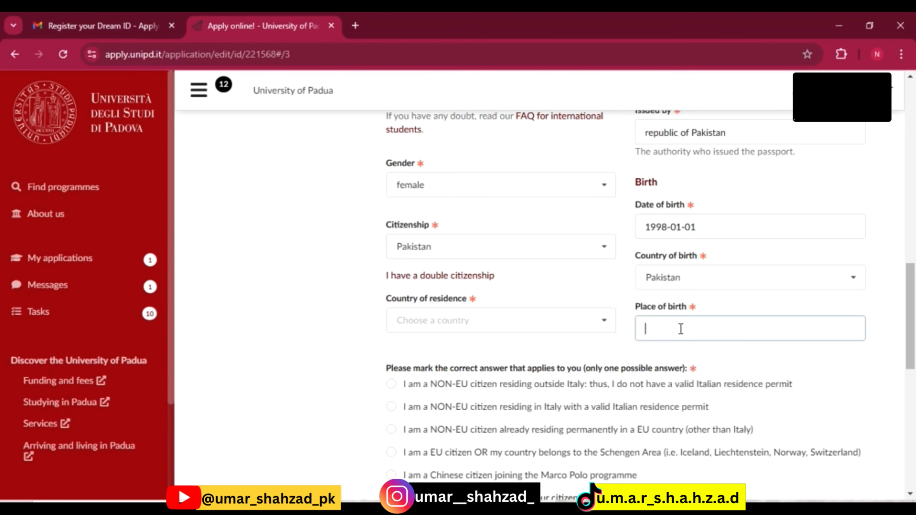
pyautogui.write('Lahore')
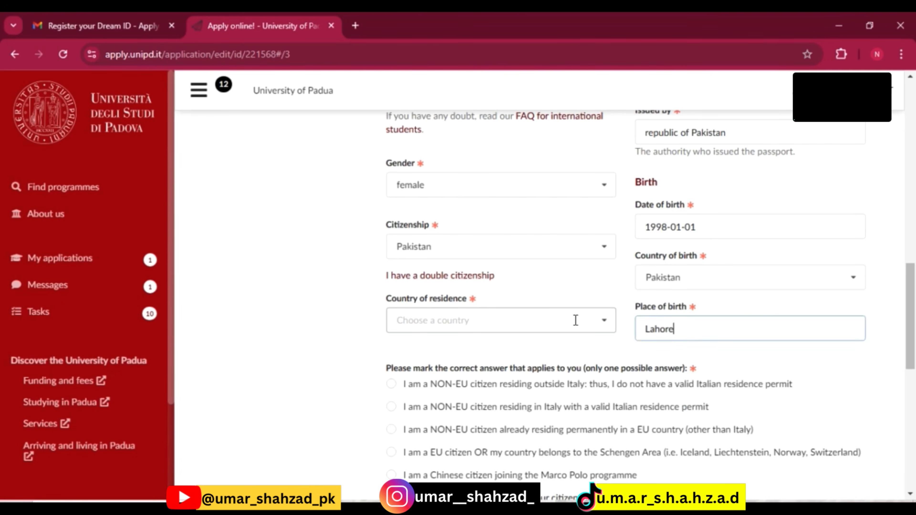
# Set the country of residence to Pakistan and mark the applicant as a NON-EU citizen residing outside Italy.
pyautogui.click(604, 321)
pyautogui.click(560, 345)
pyautogui.scroll(-5, 379, 184)
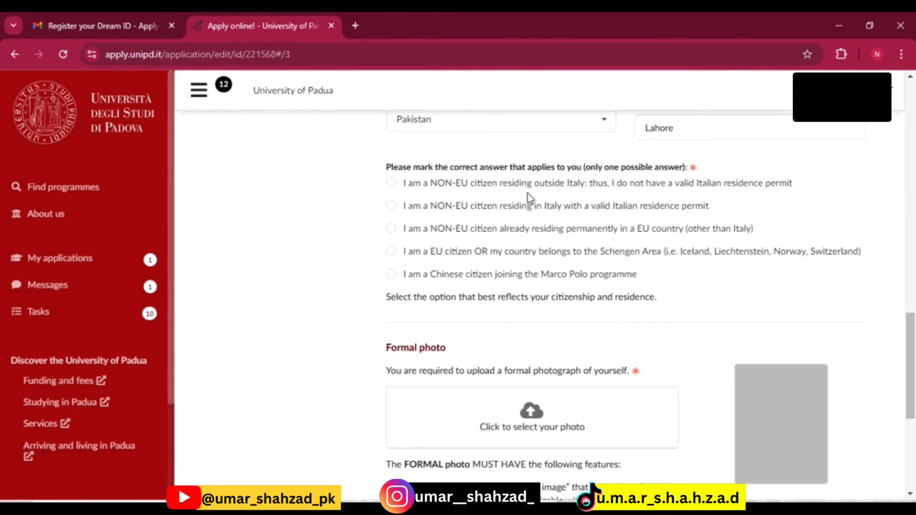
pyautogui.click(399, 188)
# Read the formal photo requirements and the important note about the picture at the end of the Profile section.
pyautogui.scroll(-2, 395, 197)
pyautogui.scroll(-4, 419, 294)
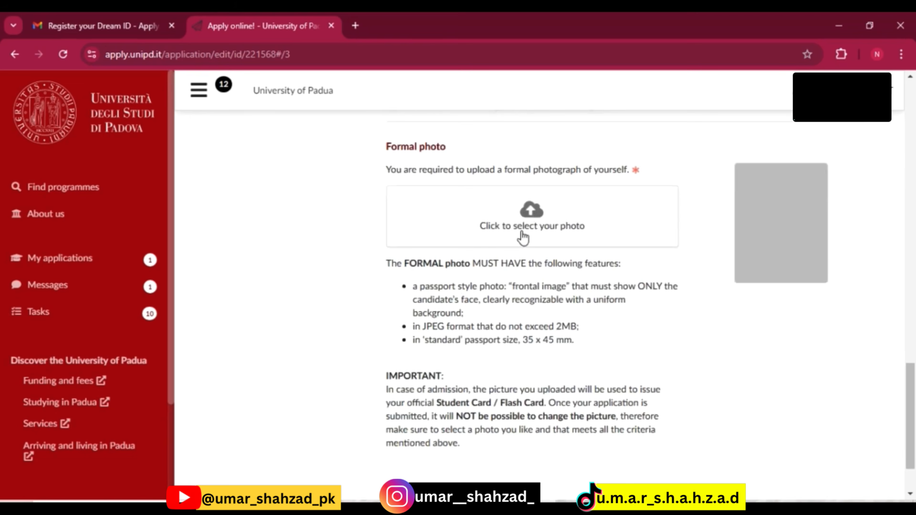
pyautogui.scroll(-2, 493, 262)
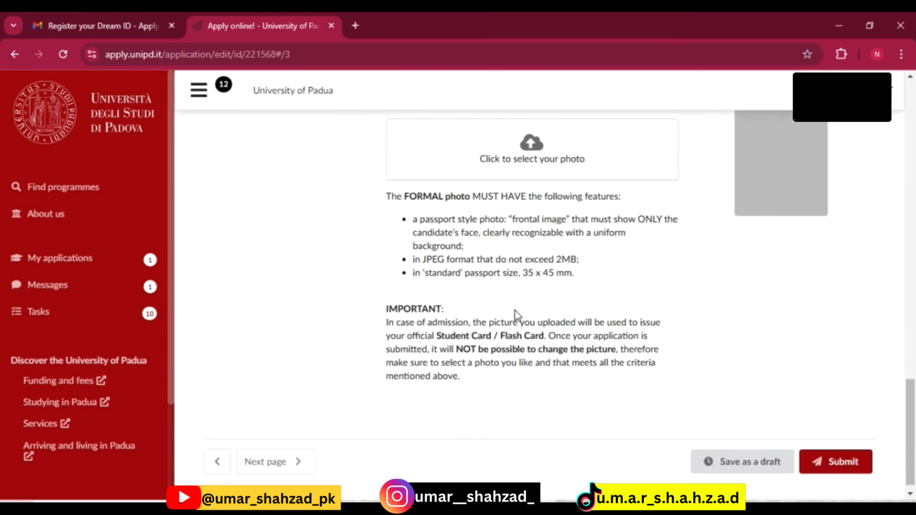
pyautogui.scroll(-1, 516, 311)
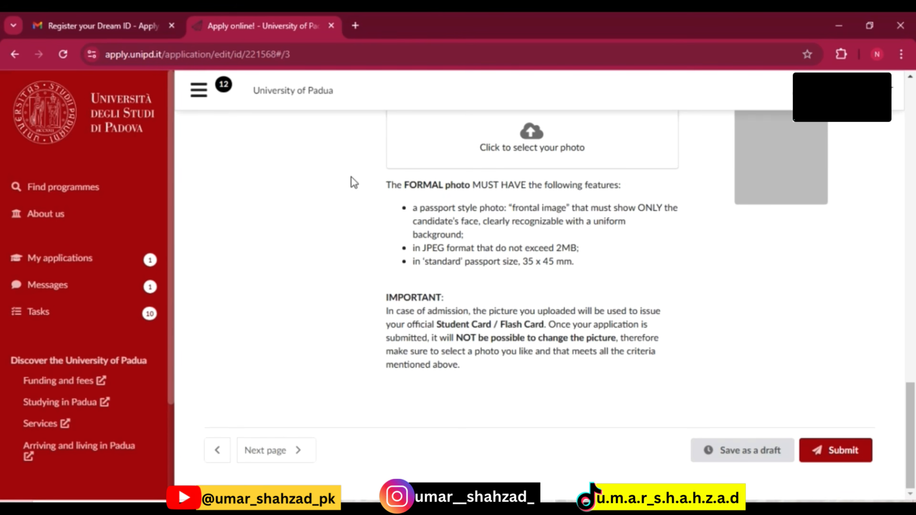
pyautogui.scroll(20, 589, 391)
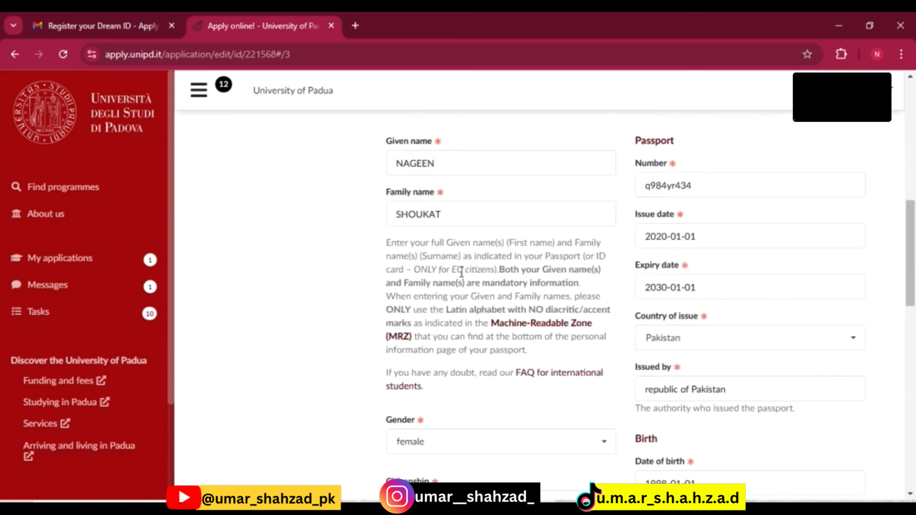
# Open the Contacts section and look through its telephone and address fields, from mobile and Skype to postal code and country.
pyautogui.click(337, 267)
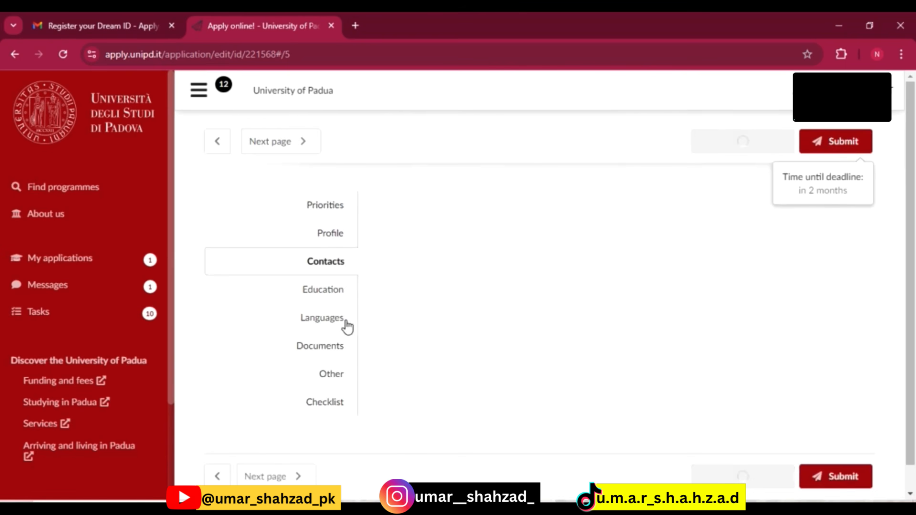
pyautogui.scroll(-3, 397, 296)
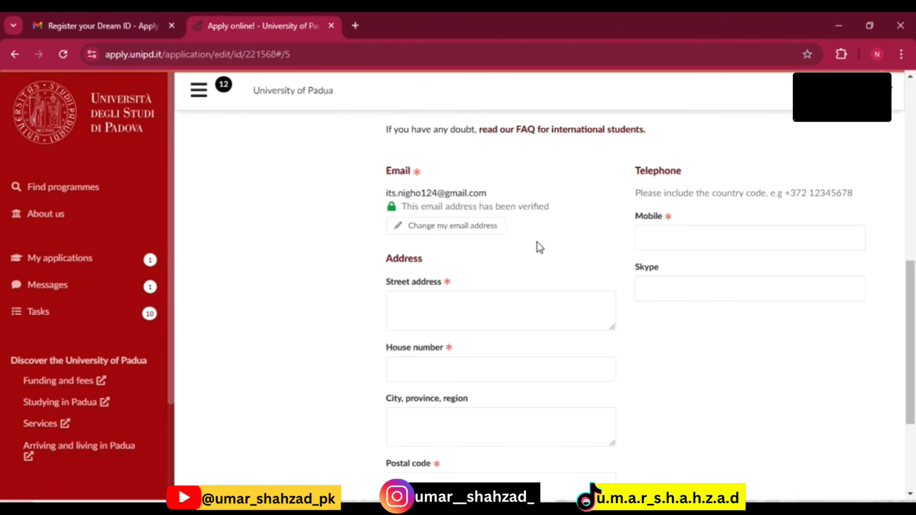
pyautogui.click(677, 235)
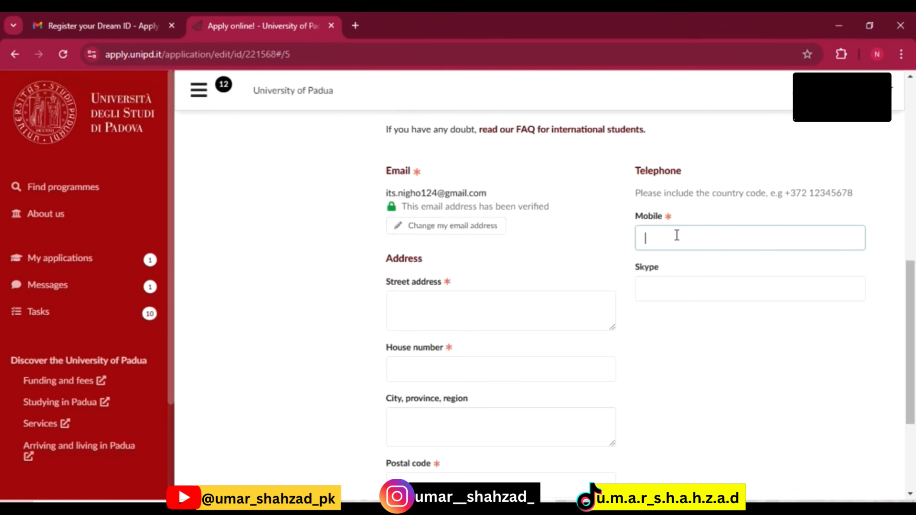
pyautogui.click(652, 283)
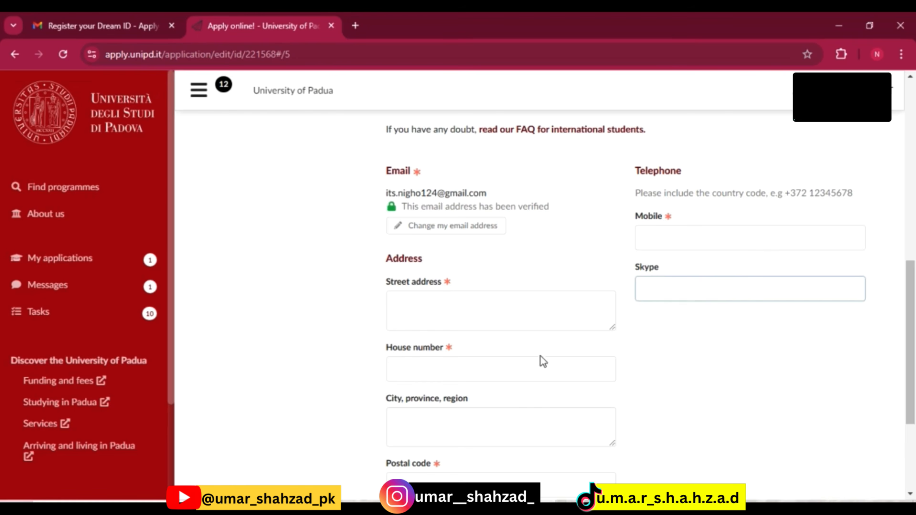
pyautogui.scroll(-2, 449, 345)
pyautogui.click(406, 241)
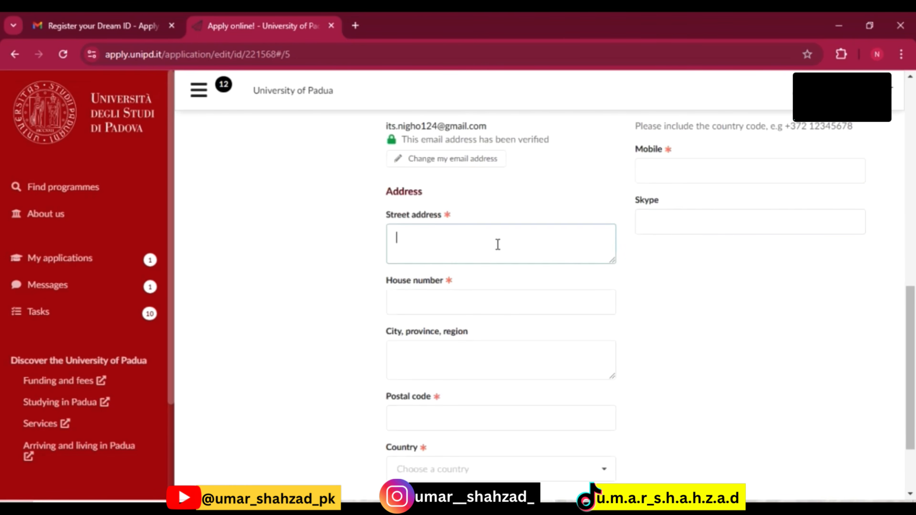
pyautogui.scroll(-2, 518, 245)
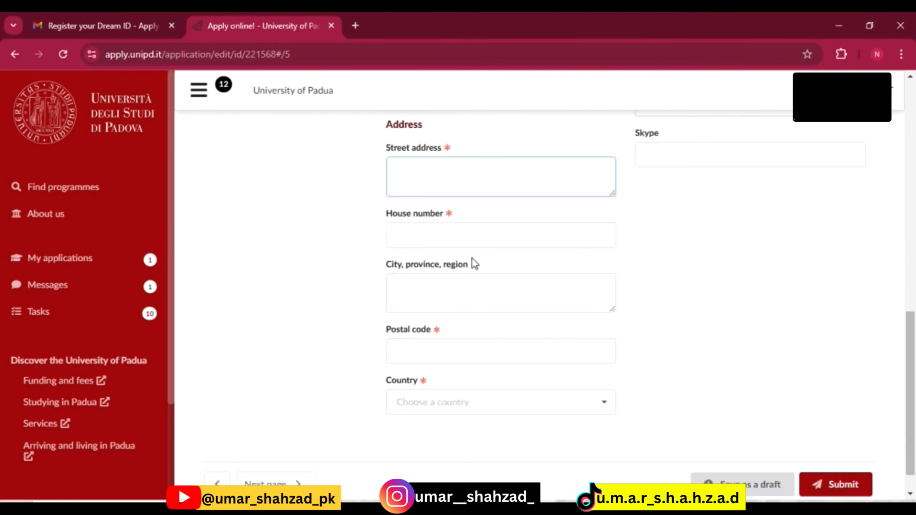
pyautogui.click(432, 237)
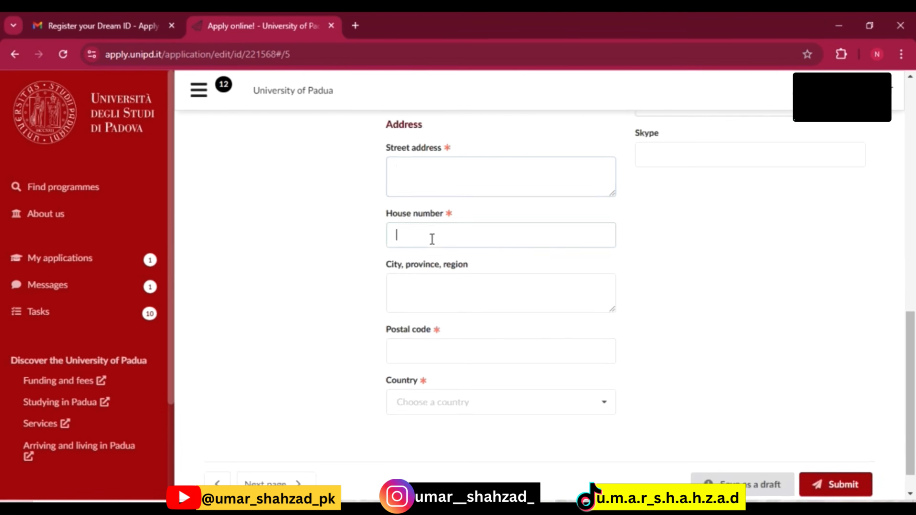
pyautogui.click(400, 291)
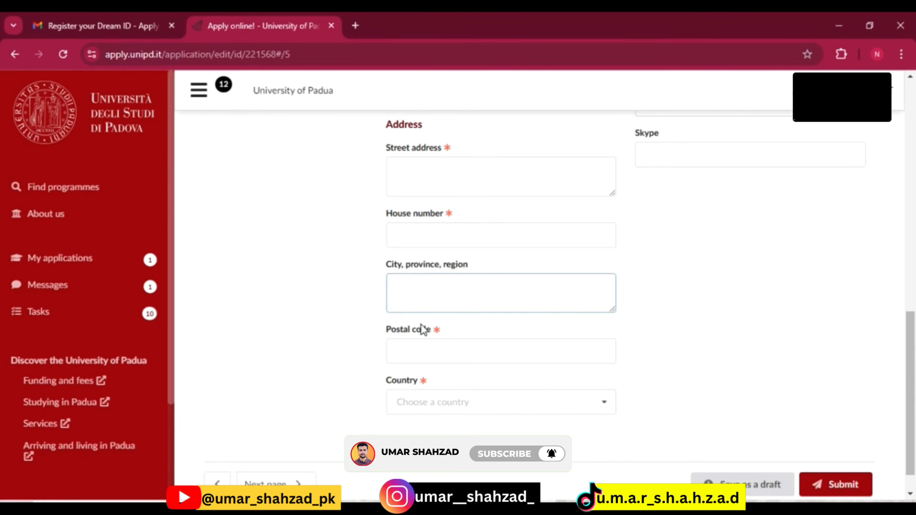
pyautogui.click(407, 357)
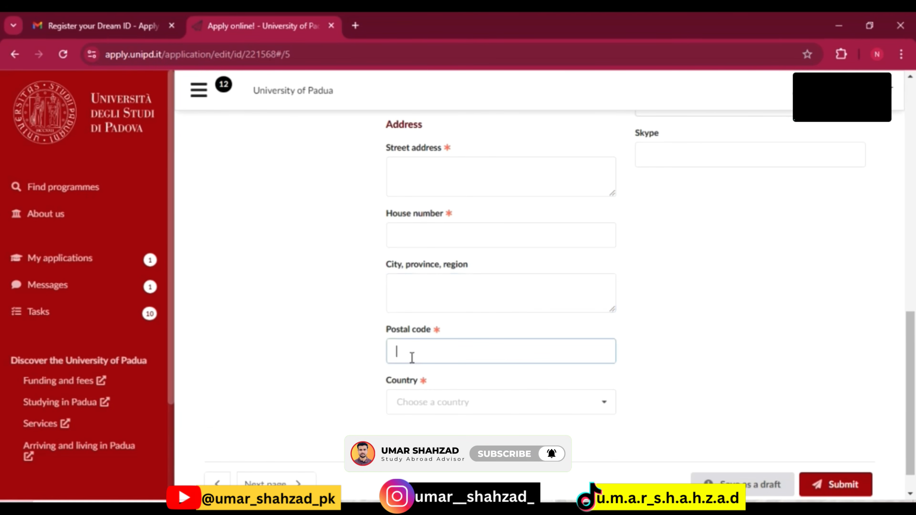
pyautogui.scroll(-1, 412, 357)
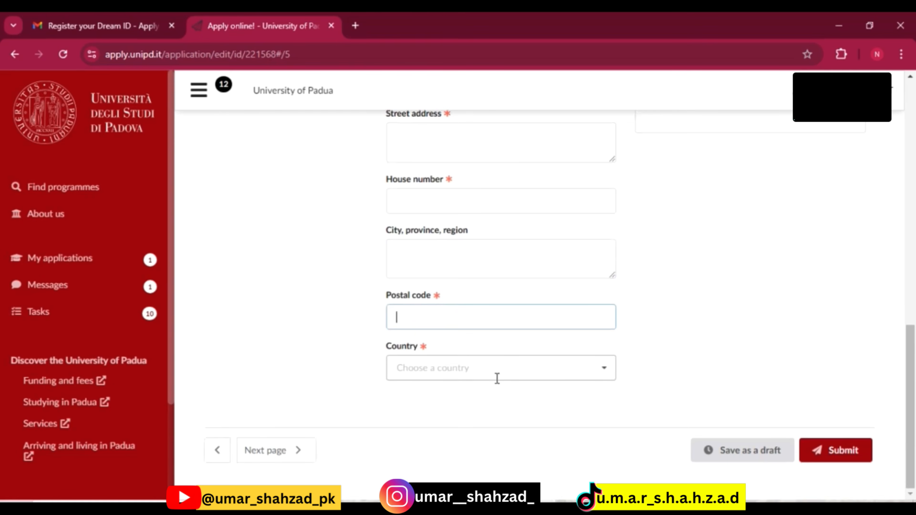
pyautogui.scroll(10, 326, 304)
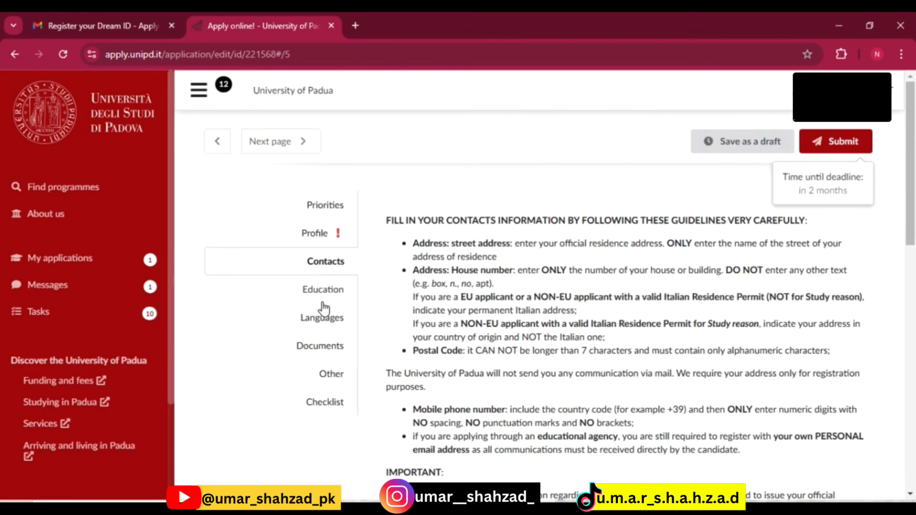
# Open the Education section and read its guidelines down to the level of education form.
pyautogui.click(343, 295)
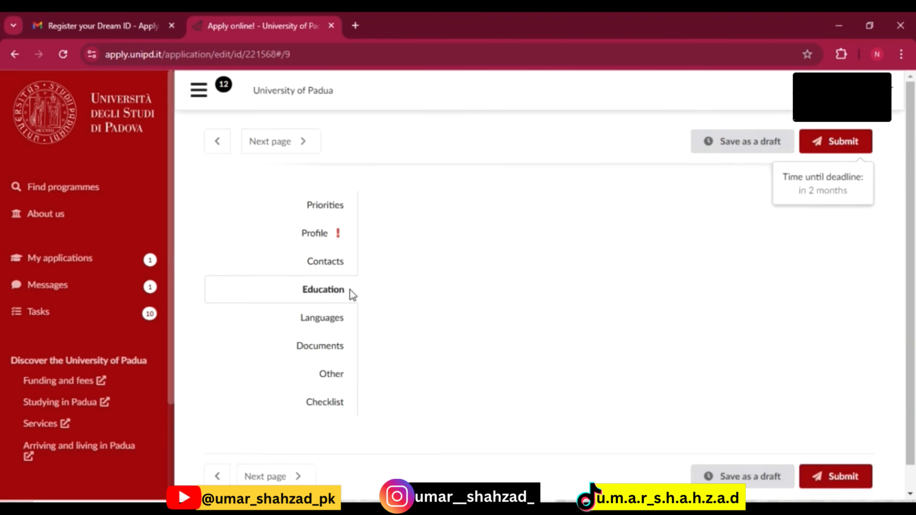
pyautogui.scroll(-15, 375, 299)
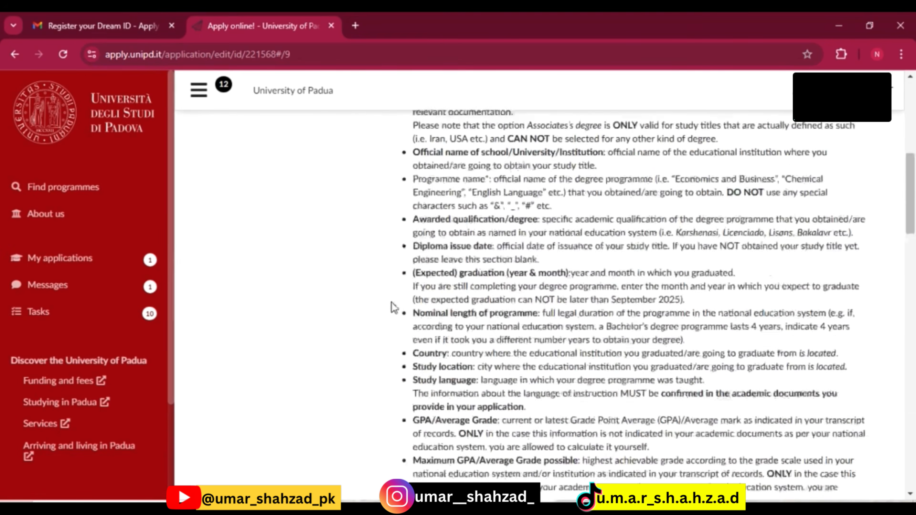
pyautogui.scroll(-6, 434, 301)
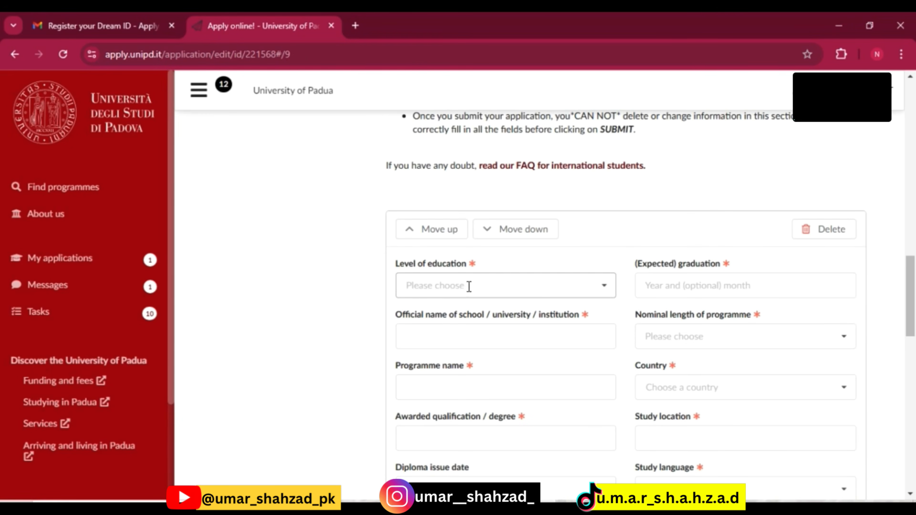
# Set the first education block's level to Secondary School diploma and its nominal programme length to 2 years.
pyautogui.scroll(-3, 469, 286)
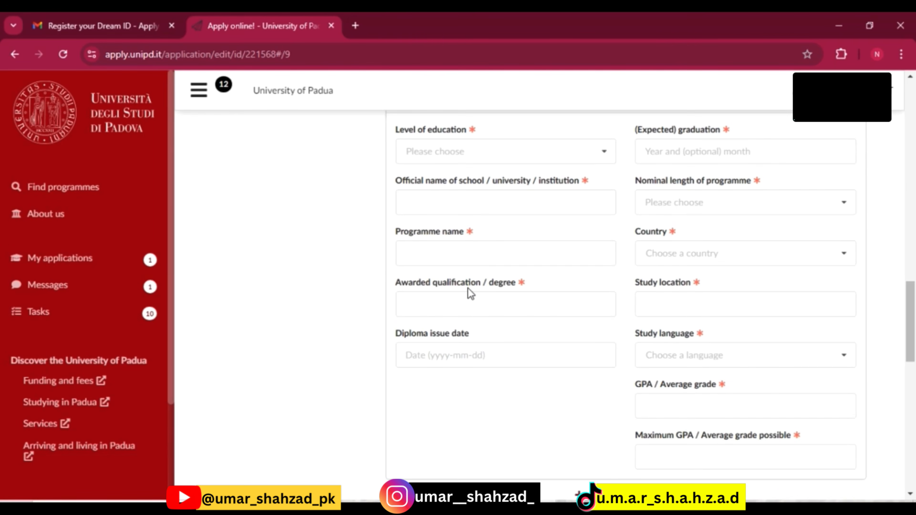
pyautogui.scroll(9, 433, 278)
pyautogui.scroll(-5, 409, 266)
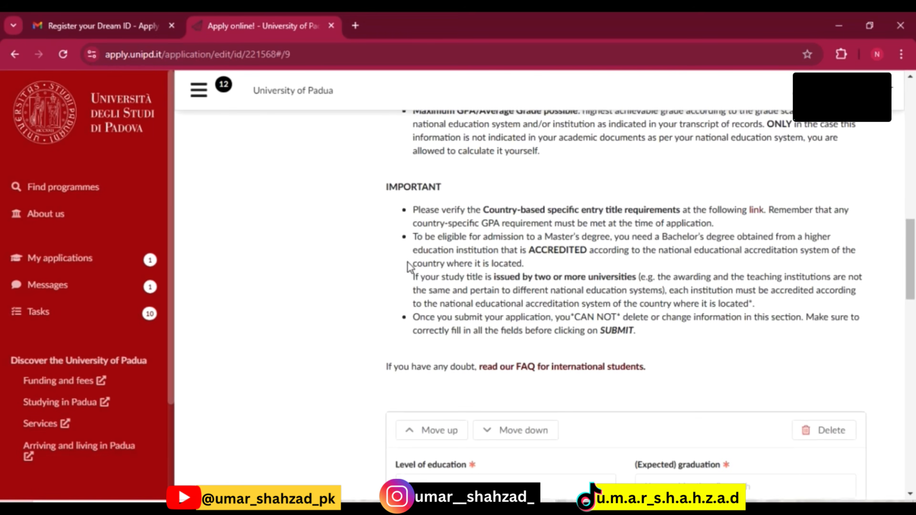
pyautogui.scroll(-3, 411, 269)
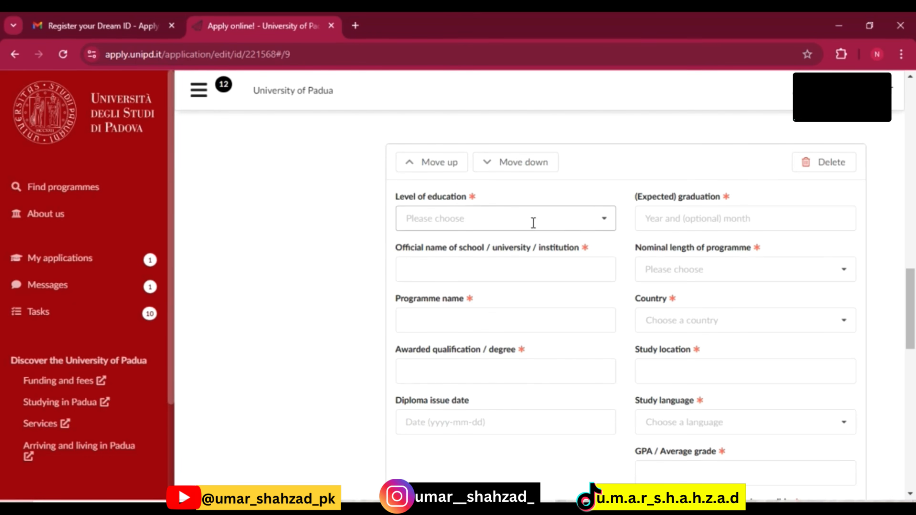
pyautogui.click(601, 219)
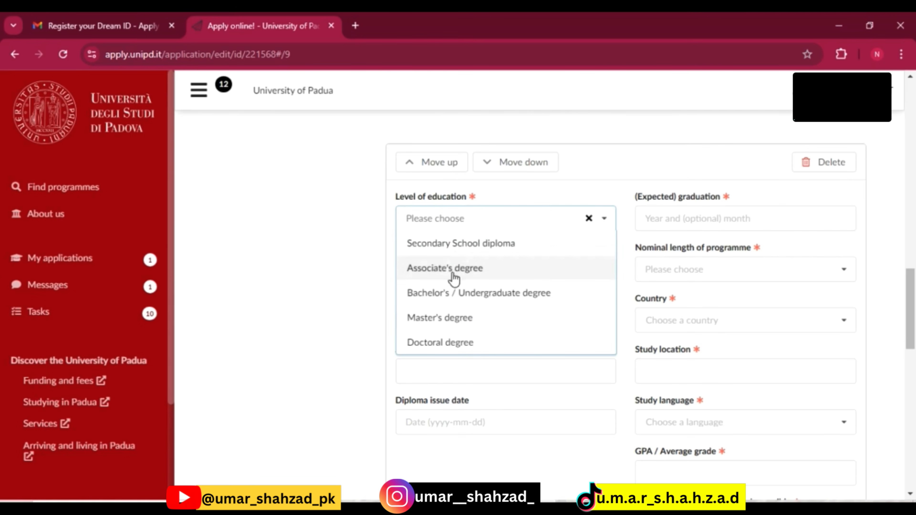
pyautogui.click(486, 248)
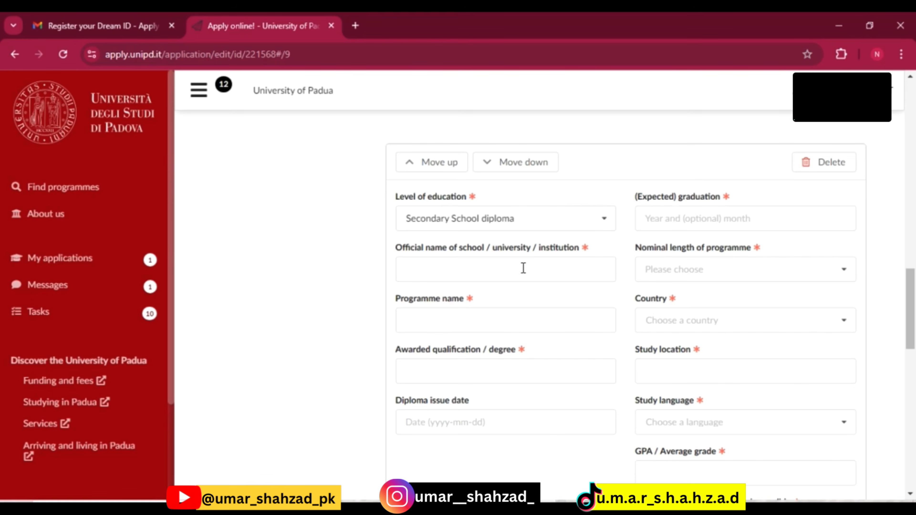
pyautogui.click(666, 278)
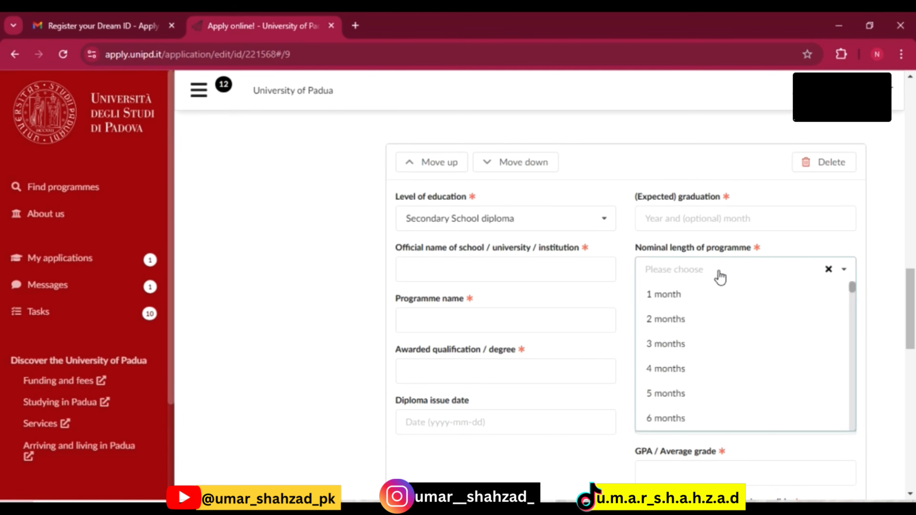
pyautogui.scroll(-15, 684, 329)
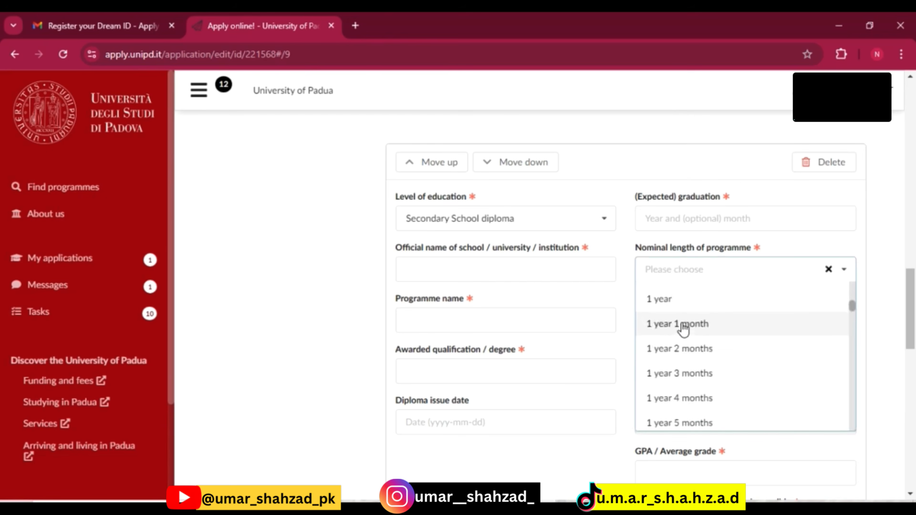
pyautogui.click(665, 334)
# Enter Intermediate as the programme name in the Secondary School diploma block.
pyautogui.click(468, 319)
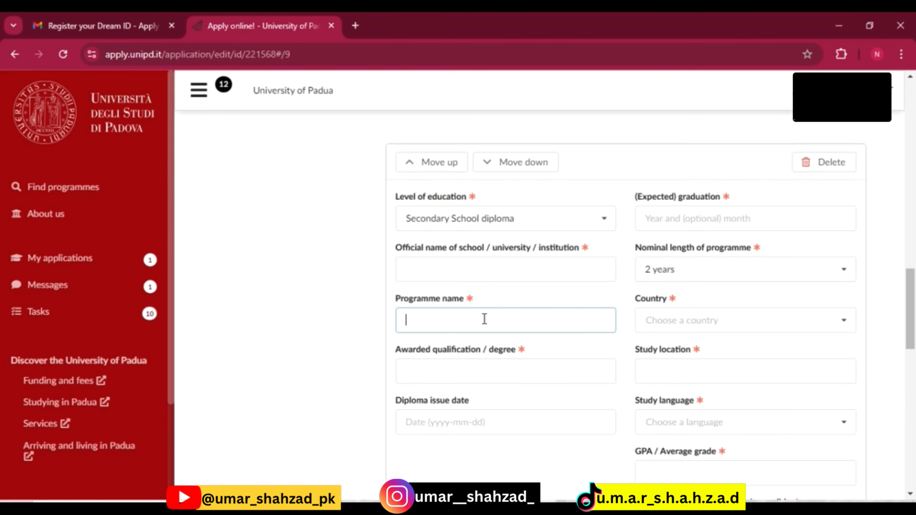
pyautogui.write('Intermediate')
# Go through the qualification, study location and diploma date fields of the secondary school block and set its study language to English.
pyautogui.scroll(-3, 469, 361)
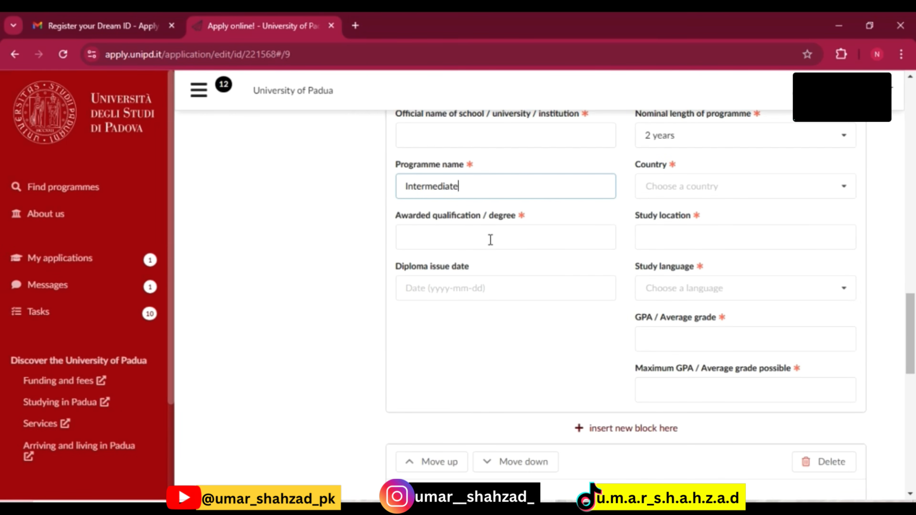
pyautogui.click(472, 240)
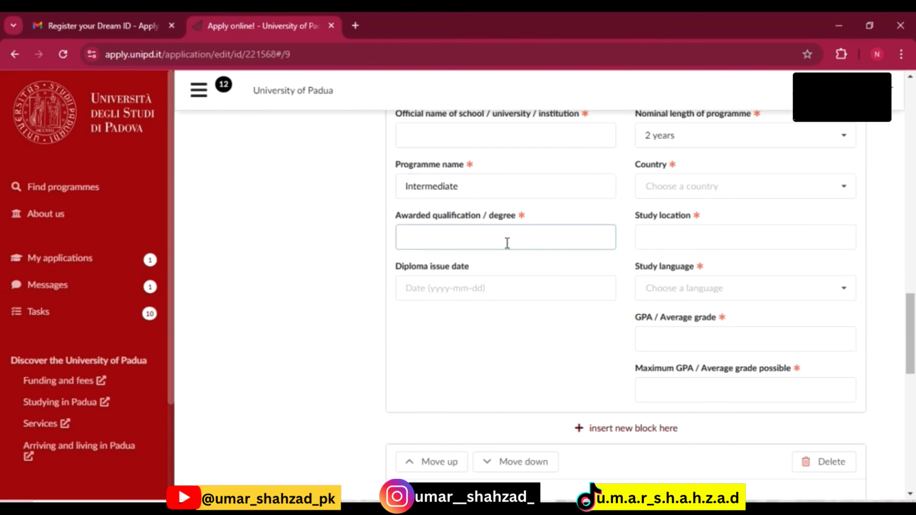
pyautogui.click(655, 241)
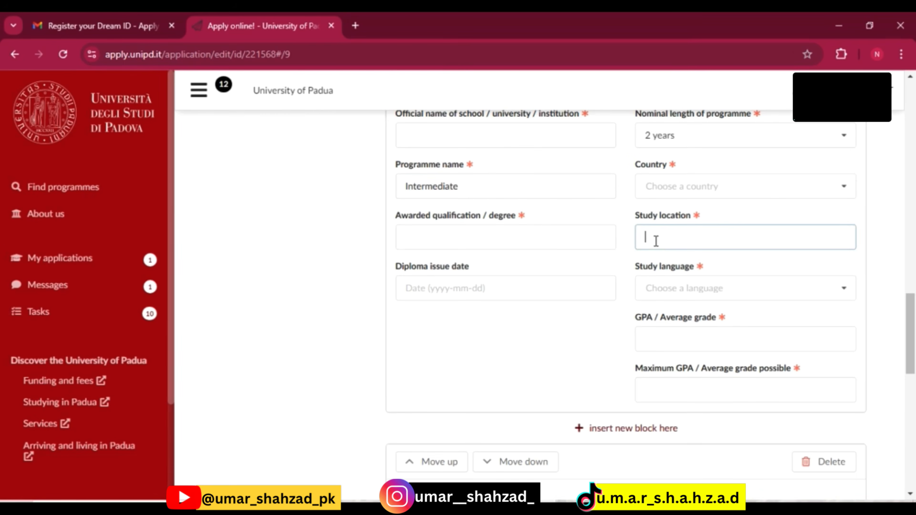
pyautogui.click(475, 290)
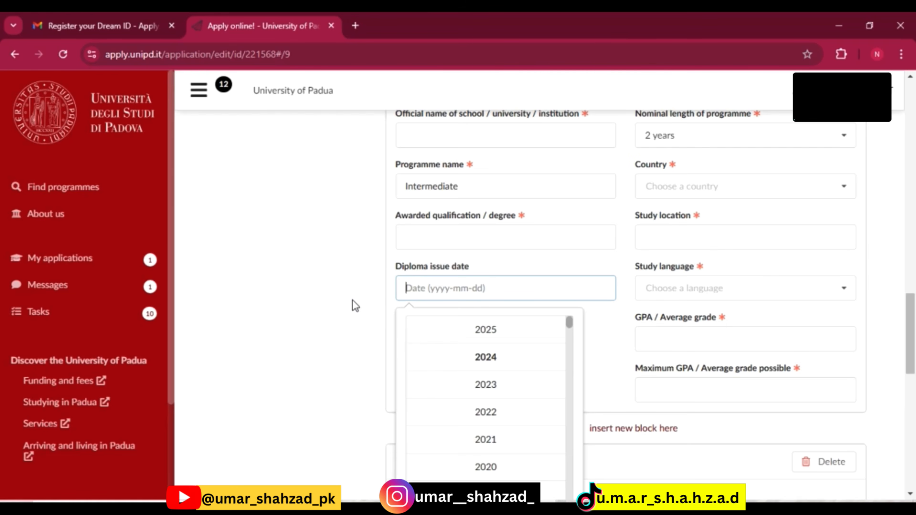
pyautogui.click(368, 304)
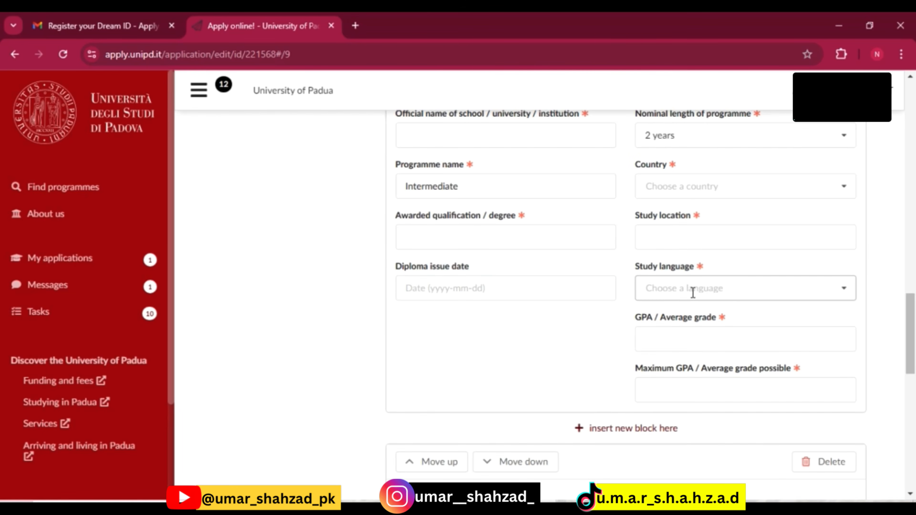
pyautogui.click(703, 290)
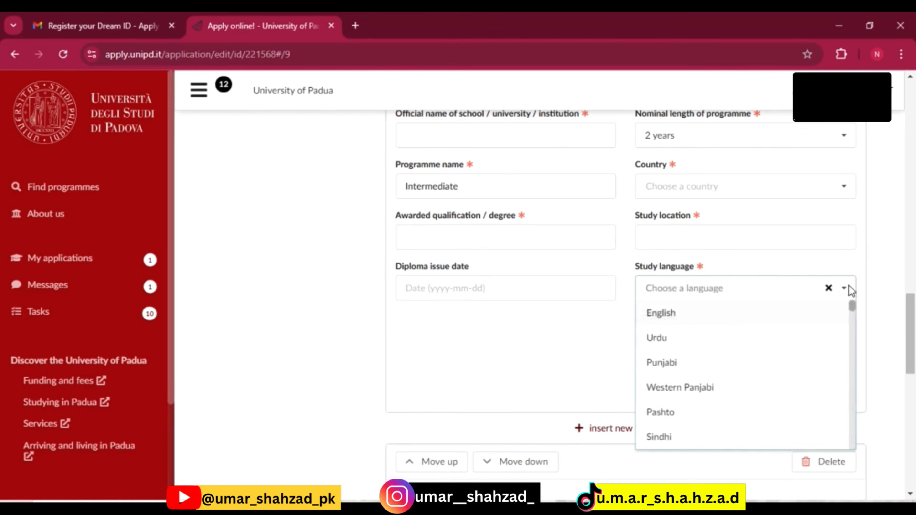
pyautogui.click(709, 319)
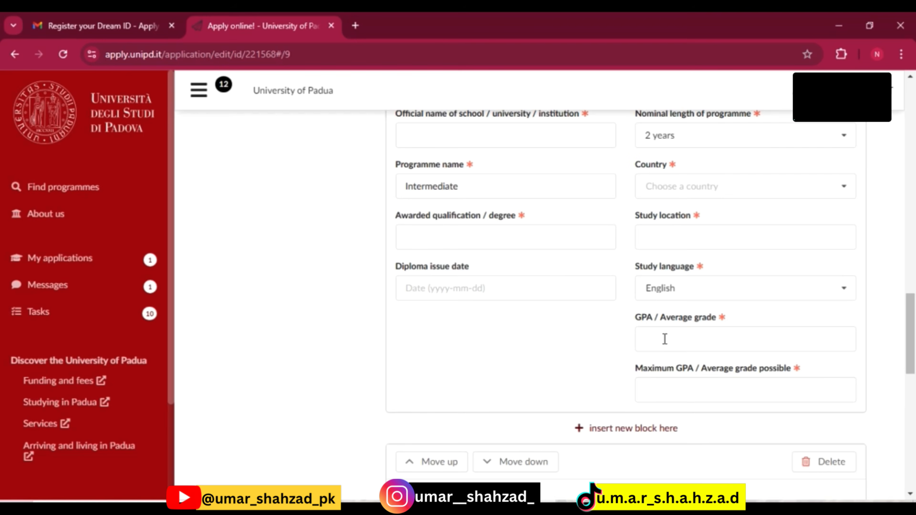
# Set the level of education in the second education block to Bachelor's / Undergraduate degree.
pyautogui.scroll(-2, 696, 378)
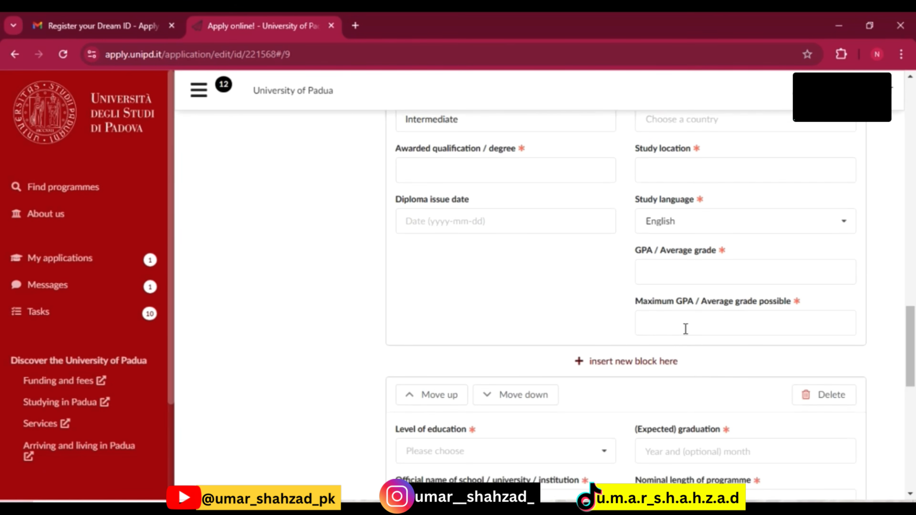
pyautogui.scroll(-2, 687, 329)
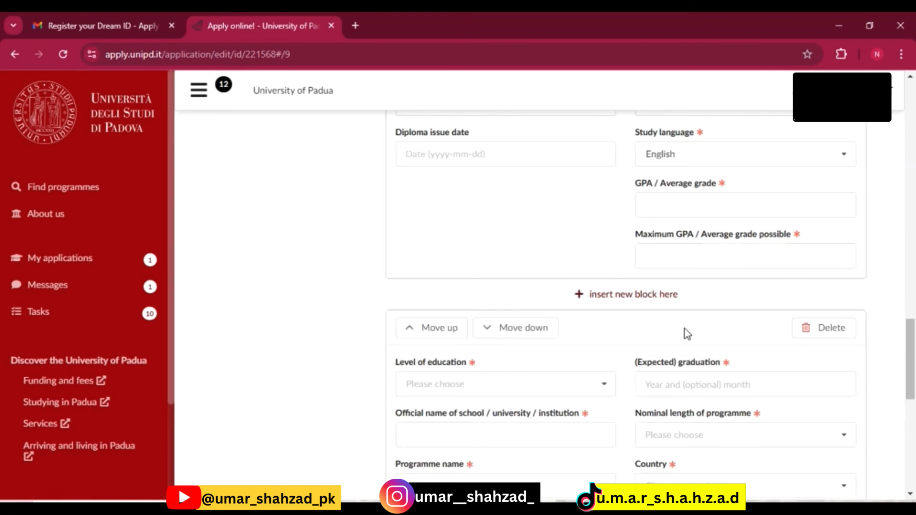
pyautogui.scroll(-6, 693, 314)
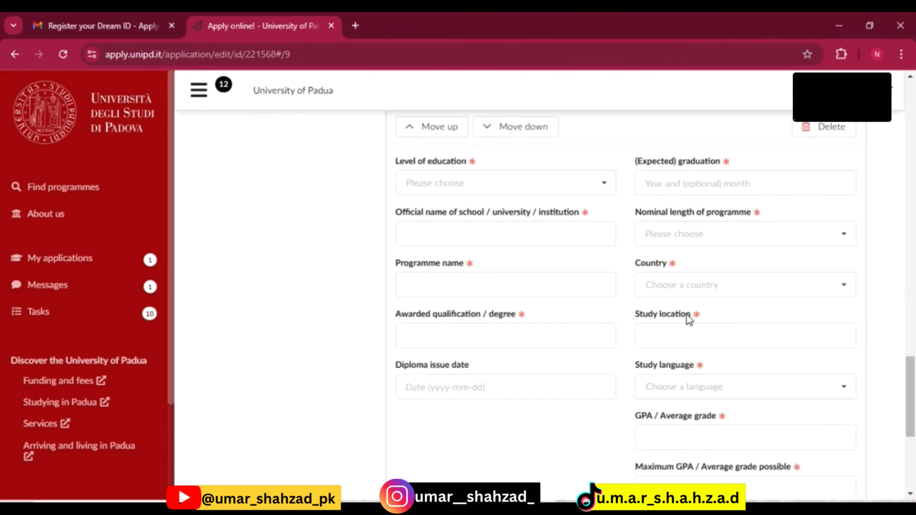
pyautogui.click(596, 193)
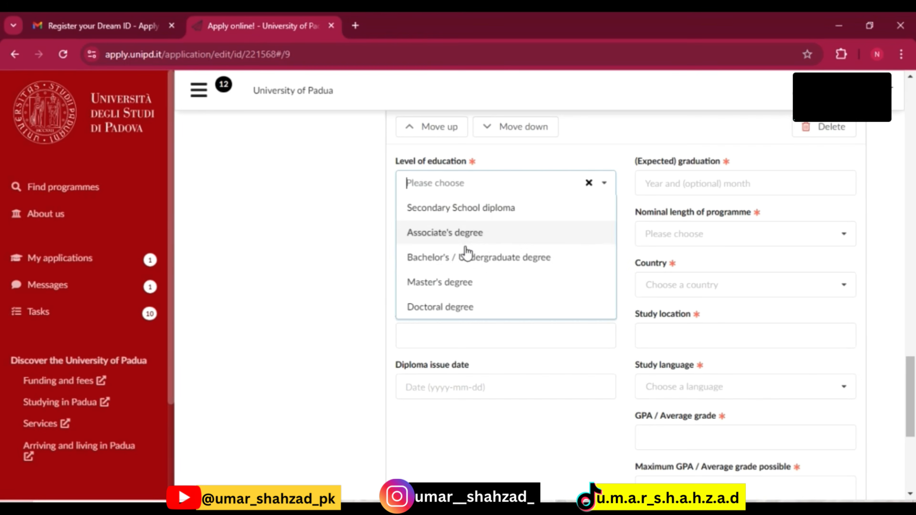
pyautogui.click(462, 258)
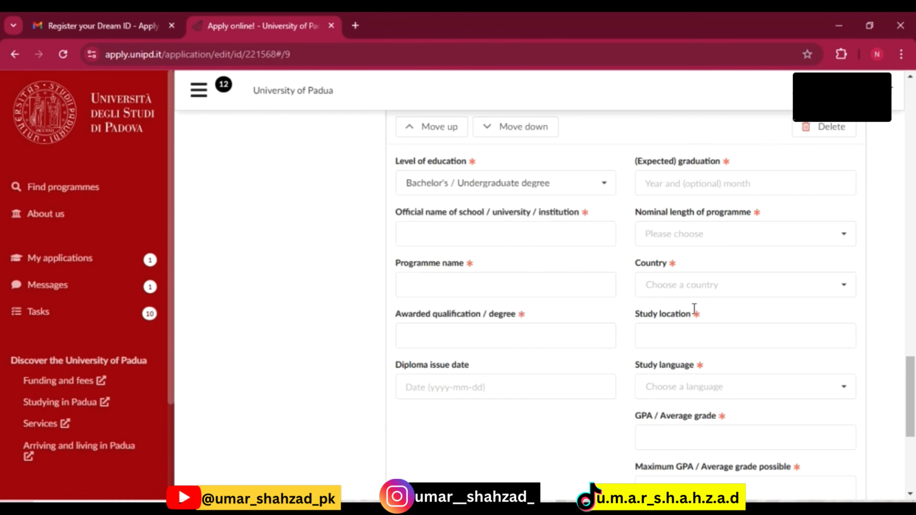
# Select Pakistan as the entry qualification country at the end of the Education section.
pyautogui.scroll(-2, 667, 358)
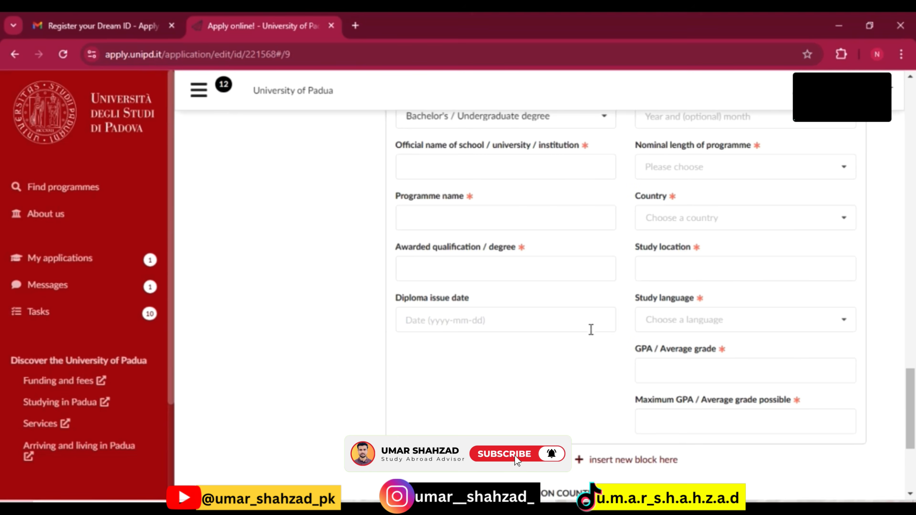
pyautogui.scroll(-6, 592, 328)
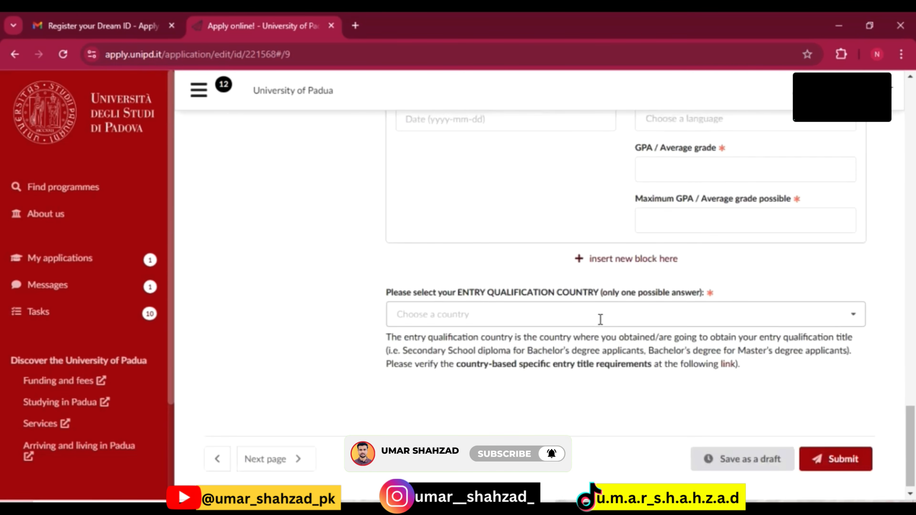
pyautogui.moveTo(371, 285); pyautogui.dragTo(712, 285)
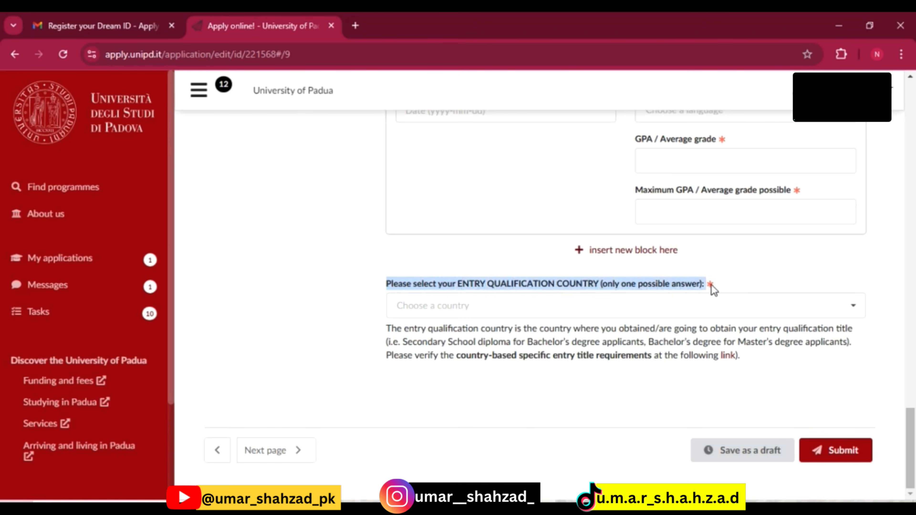
pyautogui.click(858, 313)
pyautogui.click(522, 337)
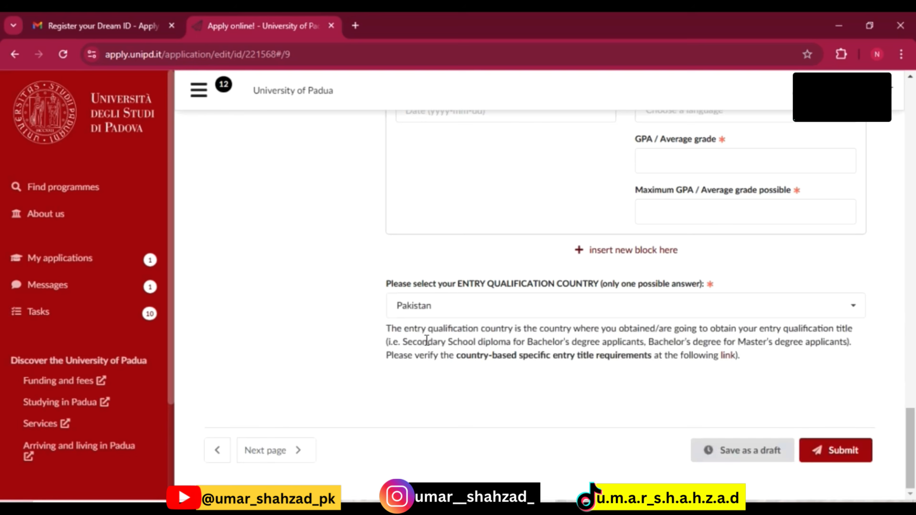
# Open the Languages section of the application and set the native language to Urdu.
pyautogui.scroll(15, 444, 314)
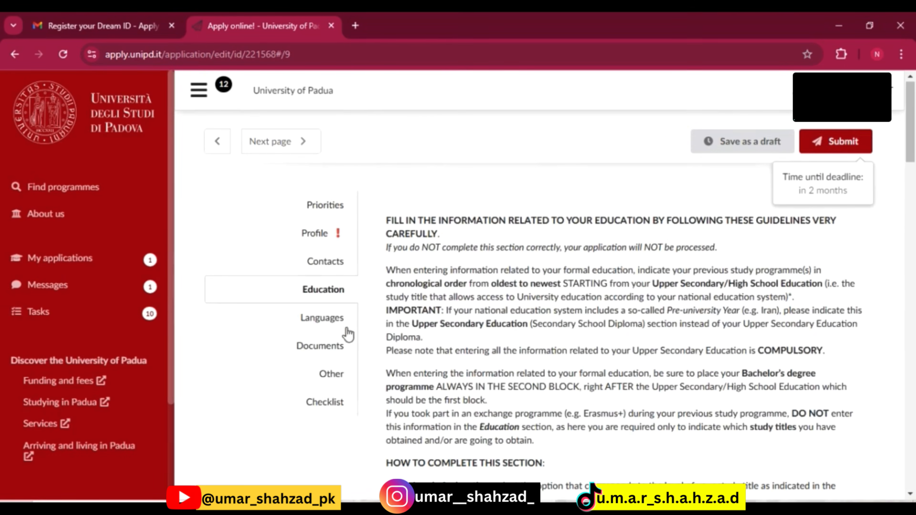
pyautogui.click(326, 321)
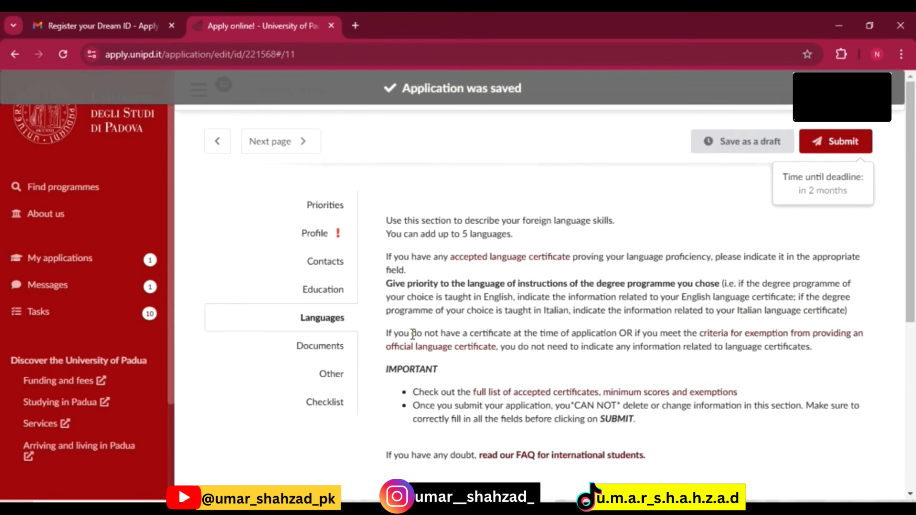
pyautogui.scroll(-5, 413, 338)
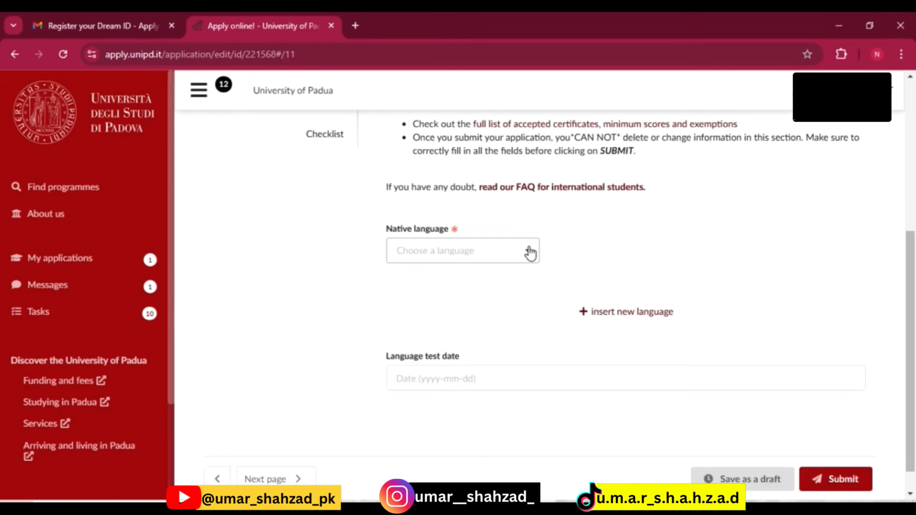
pyautogui.click(528, 251)
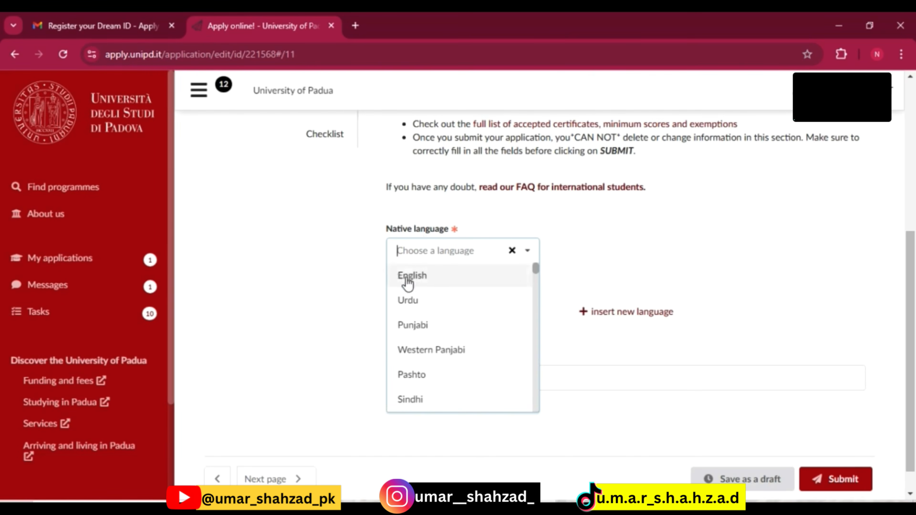
pyautogui.click(462, 297)
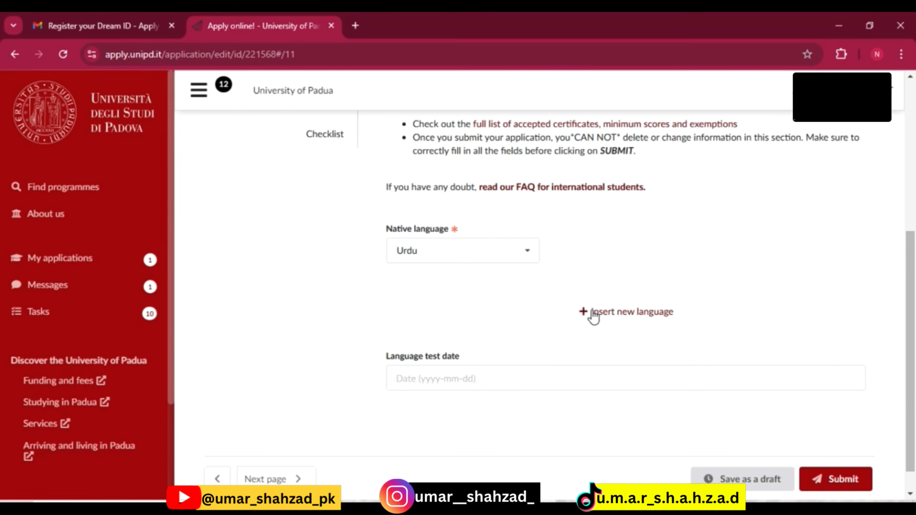
# Insert a foreign language block to look at its language choices, and delete that block.
pyautogui.click(583, 314)
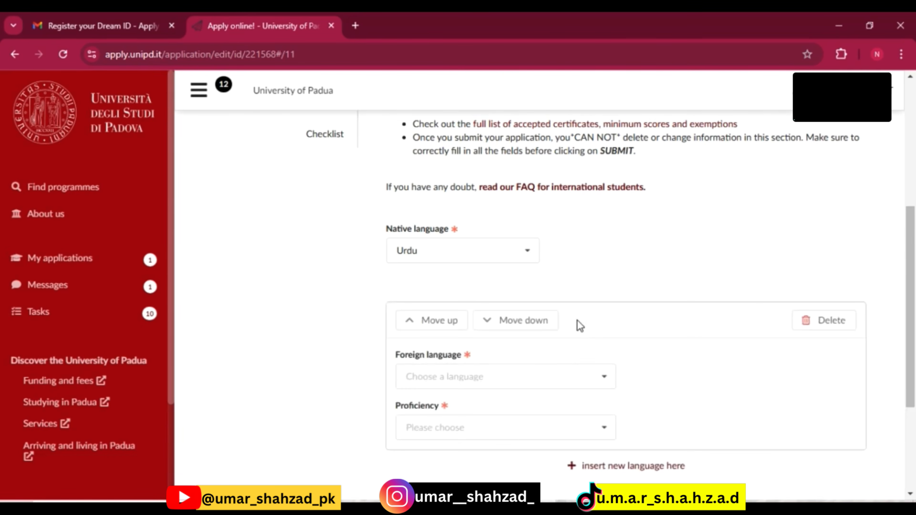
pyautogui.click(583, 379)
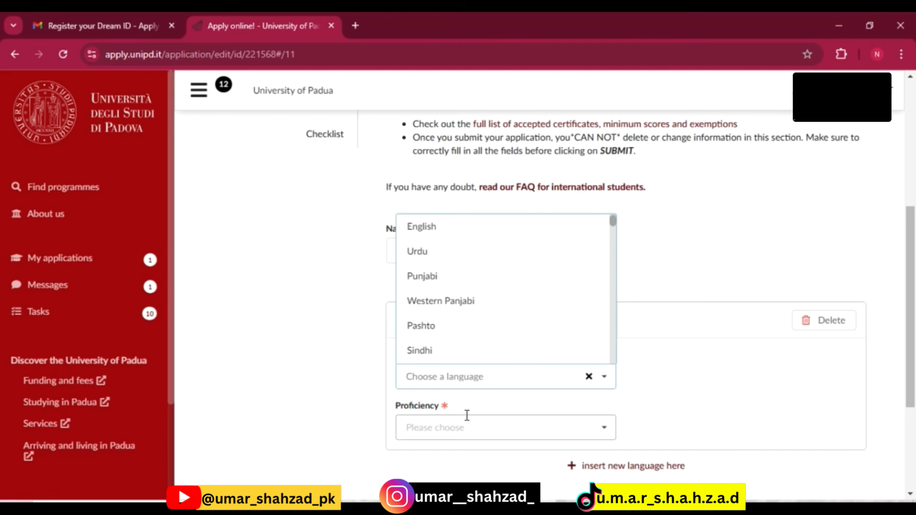
pyautogui.click(742, 311)
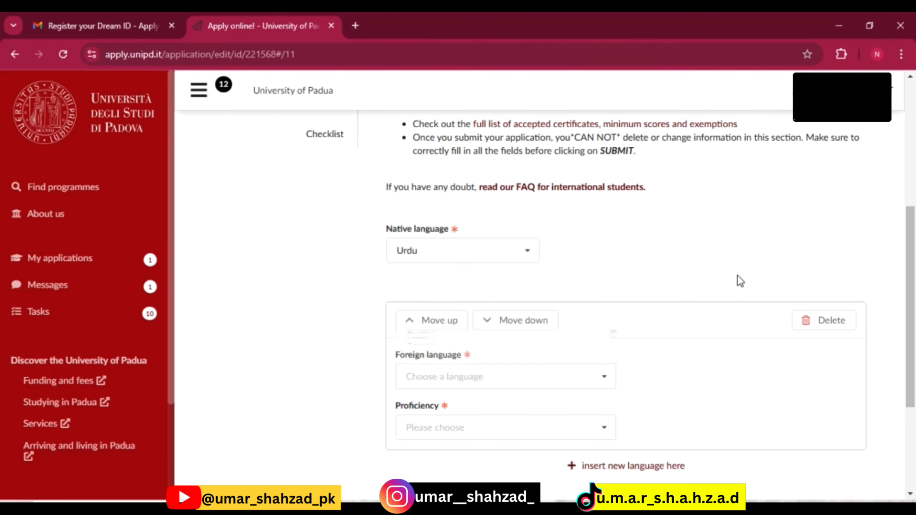
pyautogui.click(810, 321)
pyautogui.click(819, 285)
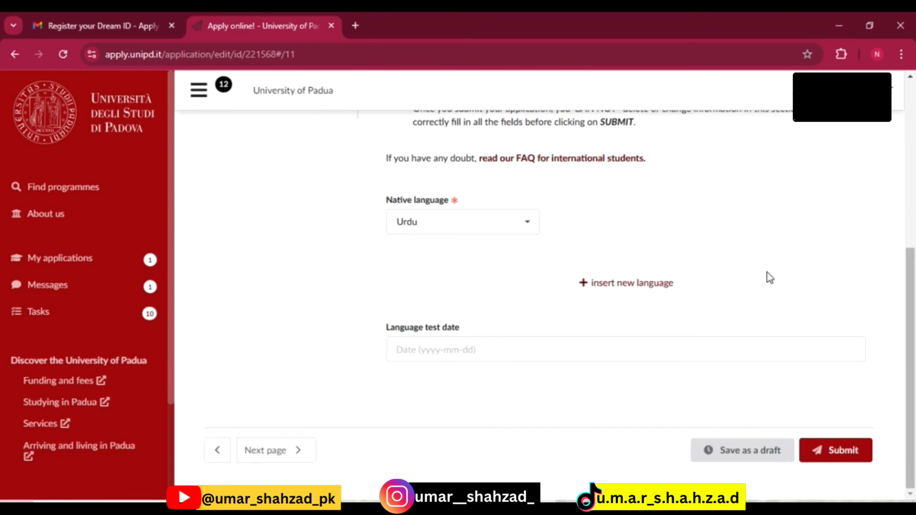
# Look at the language test date field and open the Documents section of the application.
pyautogui.click(436, 357)
pyautogui.click(546, 310)
pyautogui.scroll(6, 487, 336)
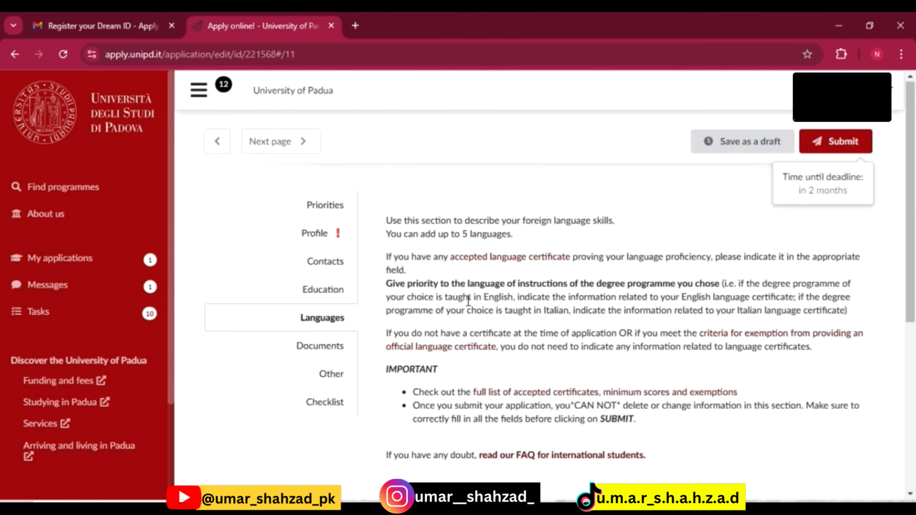
pyautogui.click(331, 353)
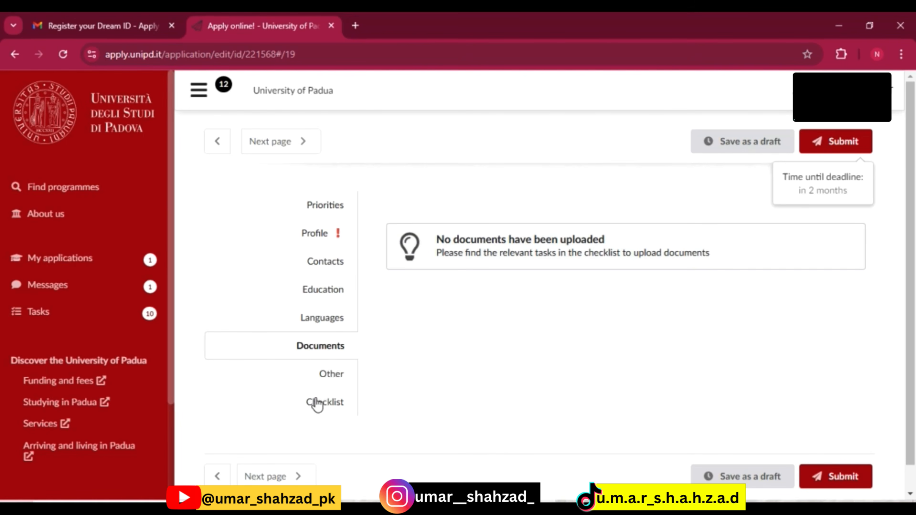
# Open the Checklist section and review its instructions and the document tasks required, from the Bachelor's degree diploma to the residence permit status.
pyautogui.click(325, 407)
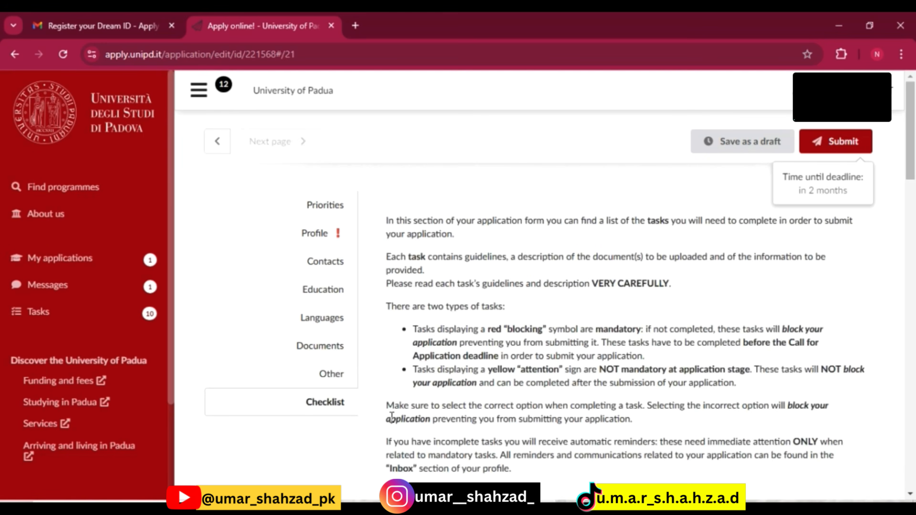
pyautogui.scroll(-20, 403, 397)
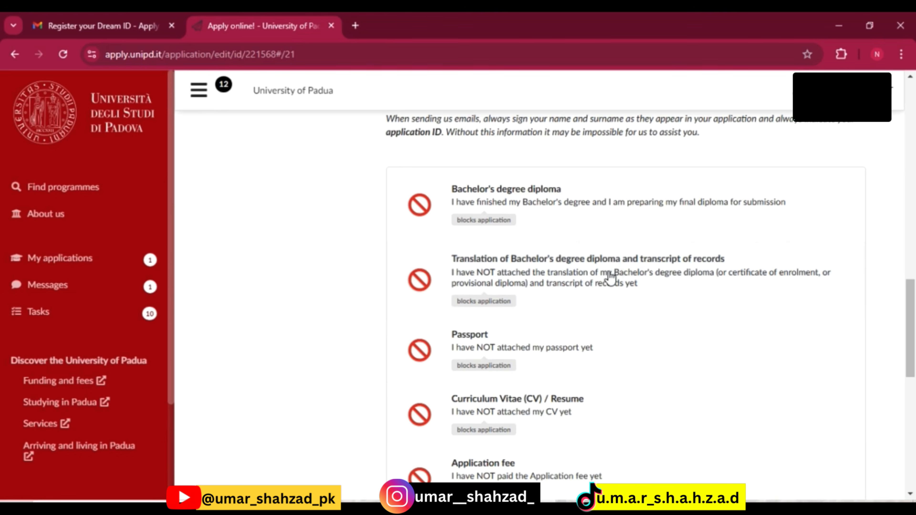
pyautogui.scroll(-2, 540, 283)
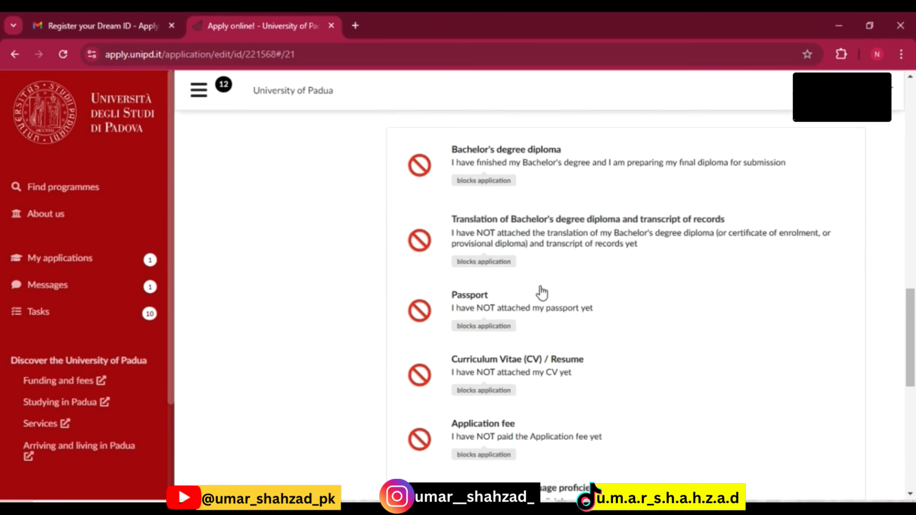
pyautogui.scroll(-4, 526, 299)
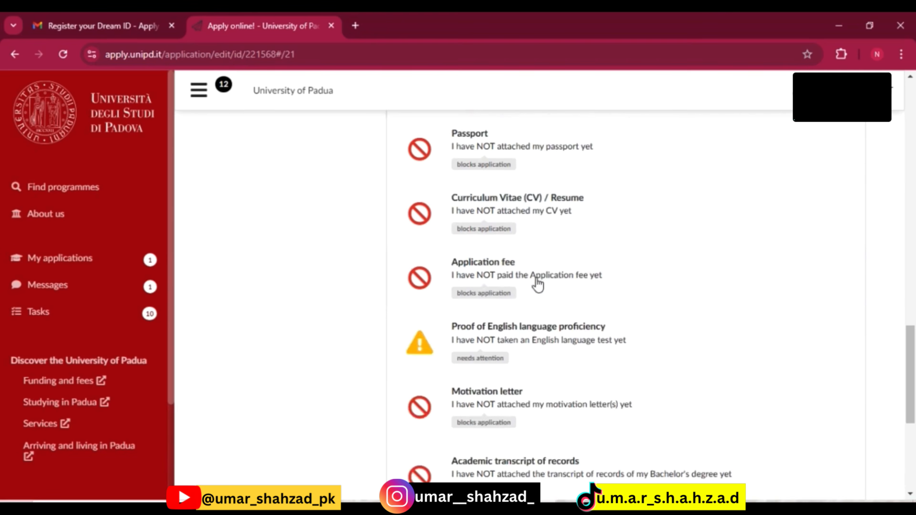
pyautogui.scroll(-2, 538, 283)
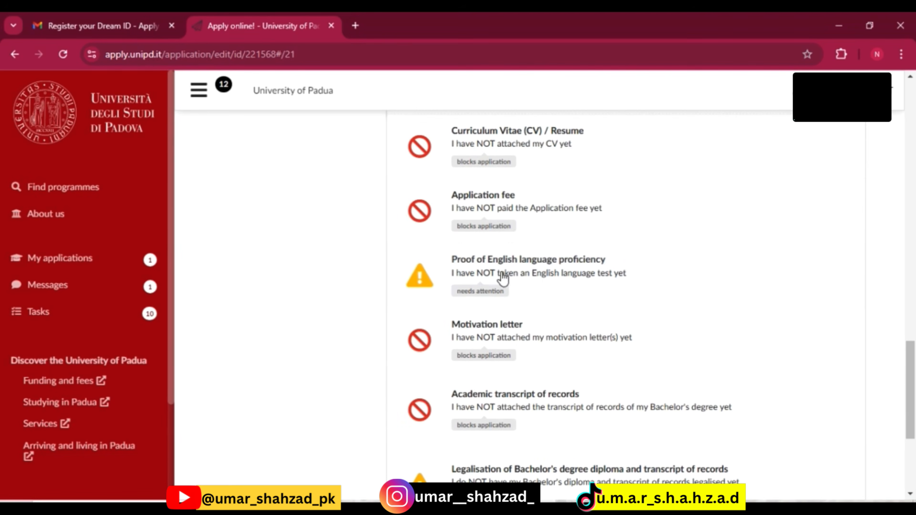
pyautogui.scroll(-4, 549, 267)
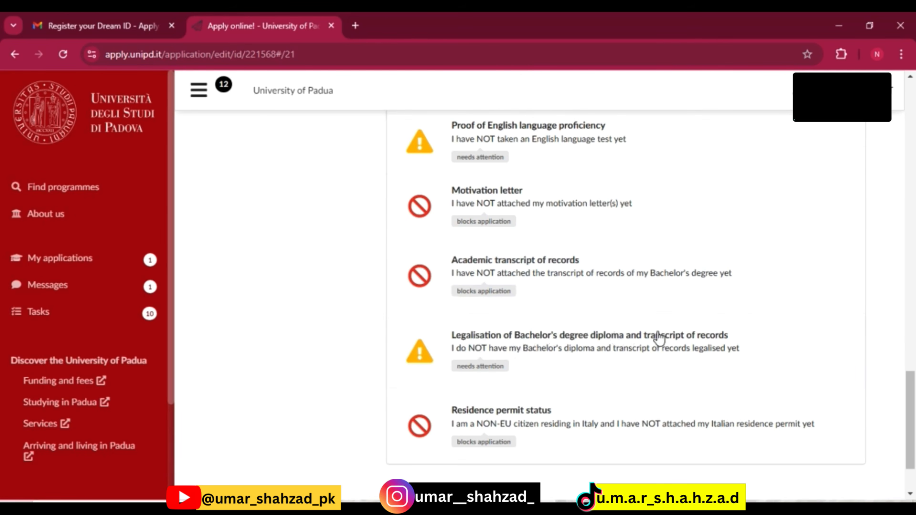
pyautogui.scroll(-2, 556, 377)
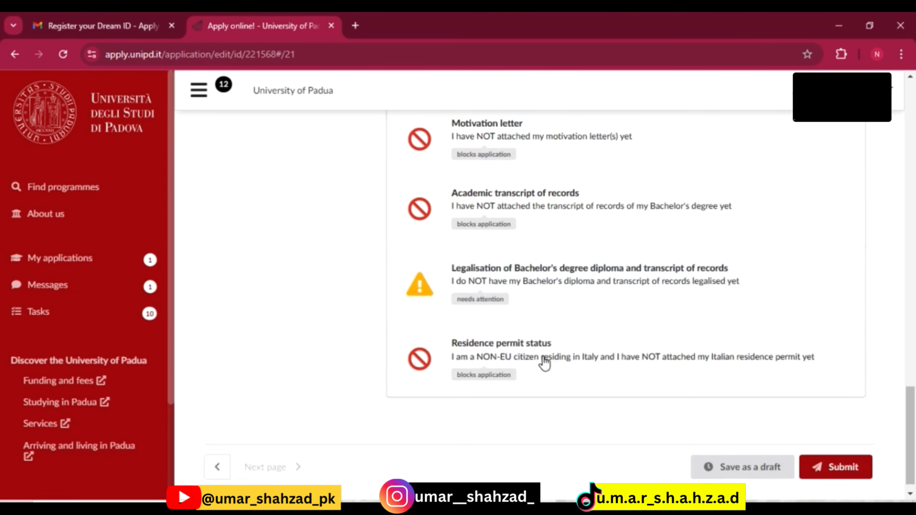
pyautogui.scroll(10, 548, 310)
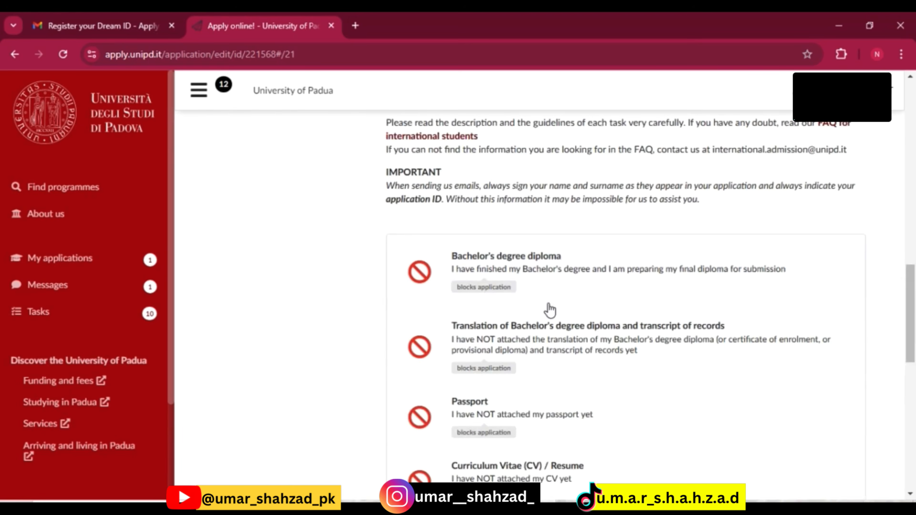
pyautogui.scroll(-6, 550, 310)
pyautogui.scroll(-6, 549, 314)
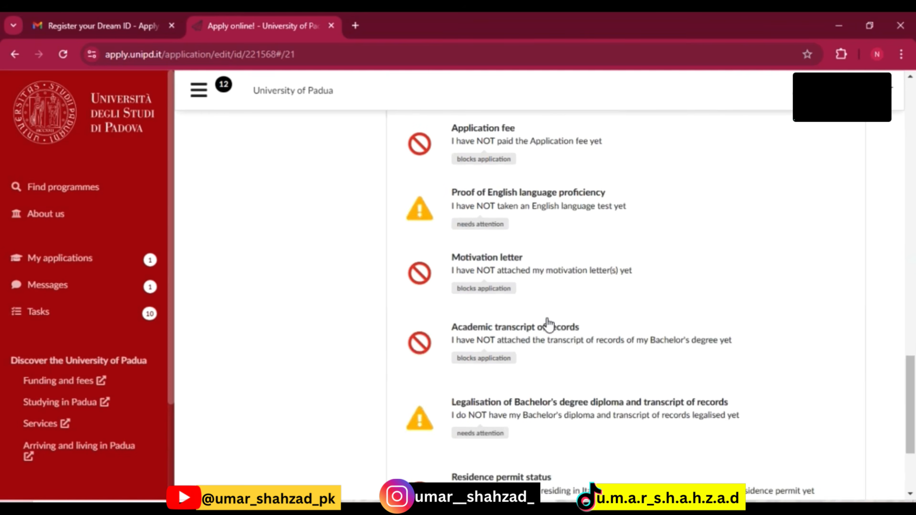
pyautogui.scroll(-2, 549, 325)
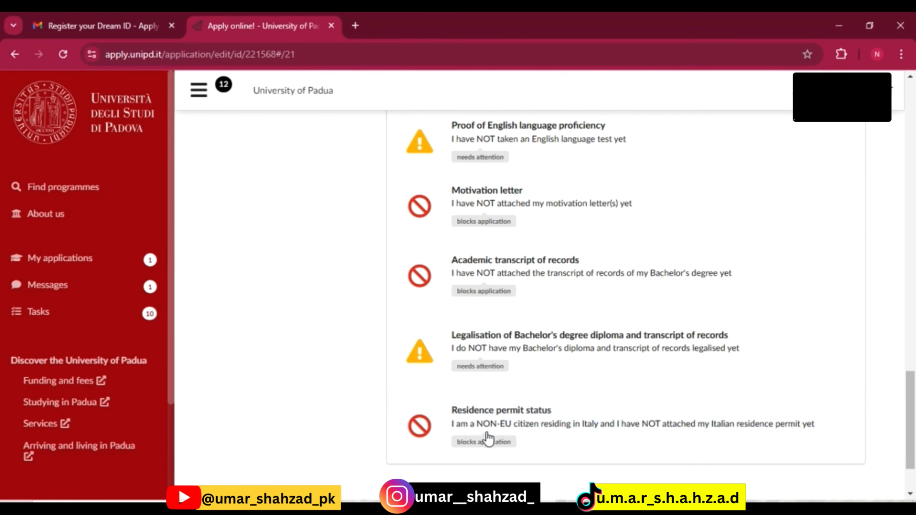
pyautogui.scroll(-3, 520, 438)
pyautogui.scroll(12, 648, 368)
pyautogui.scroll(-3, 647, 370)
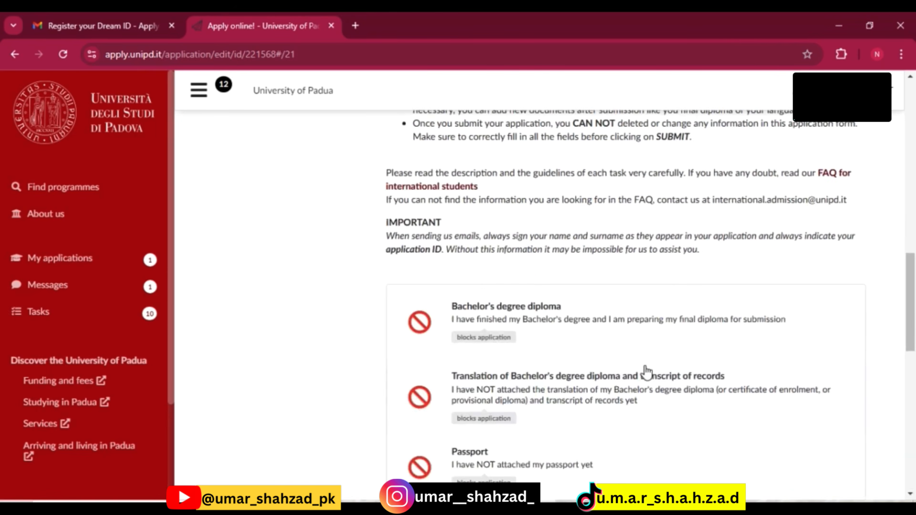
pyautogui.scroll(-2, 645, 372)
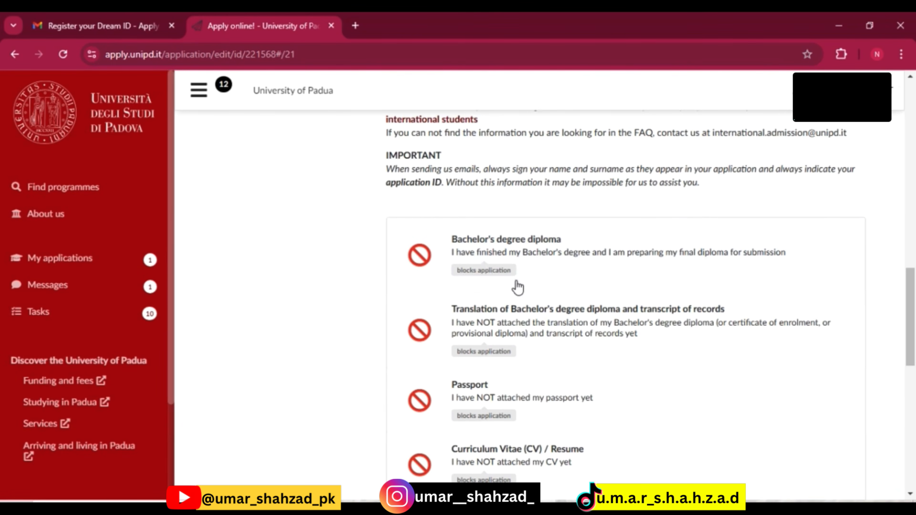
pyautogui.scroll(-2, 526, 354)
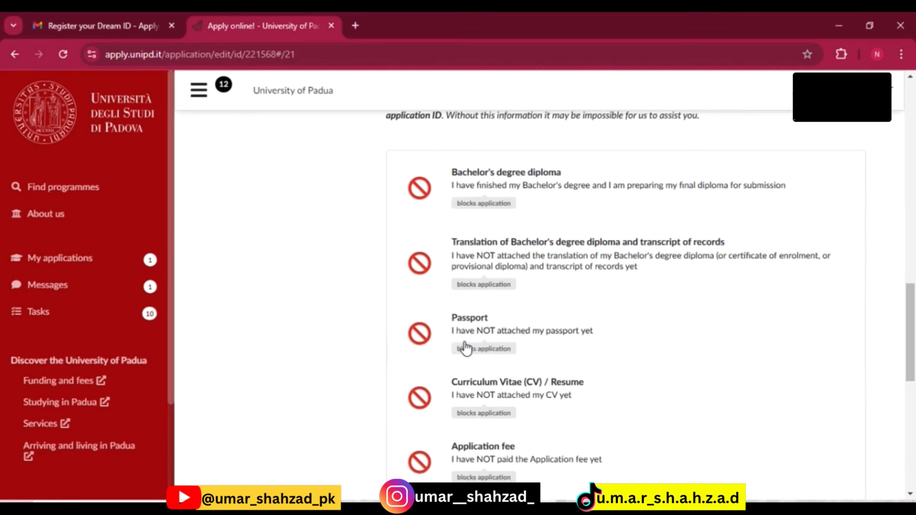
# Open the Passport task in the checklist and try to select the status "I have attached my VALID passport".
pyautogui.click(501, 348)
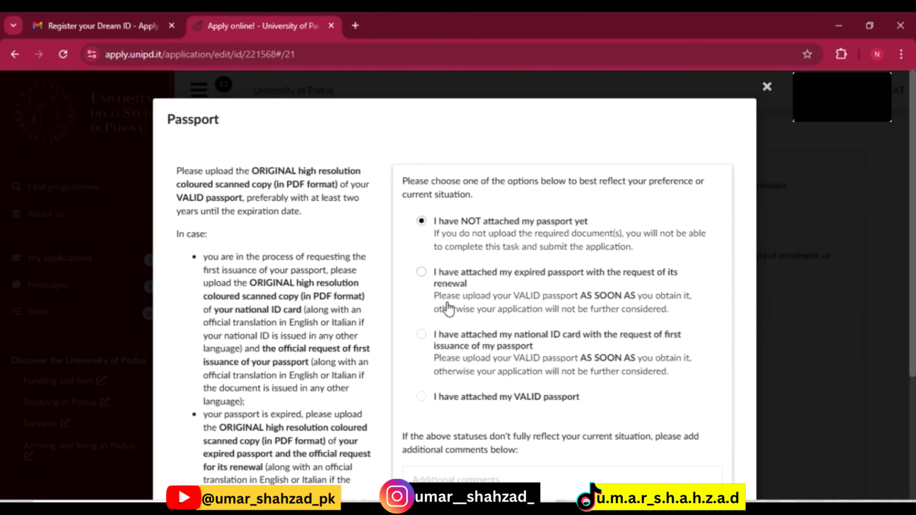
pyautogui.scroll(-3, 447, 309)
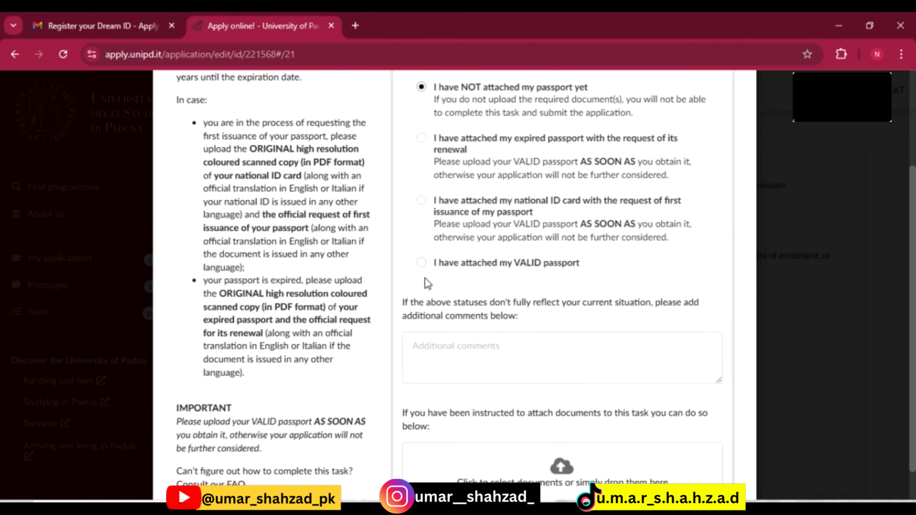
pyautogui.click(419, 266)
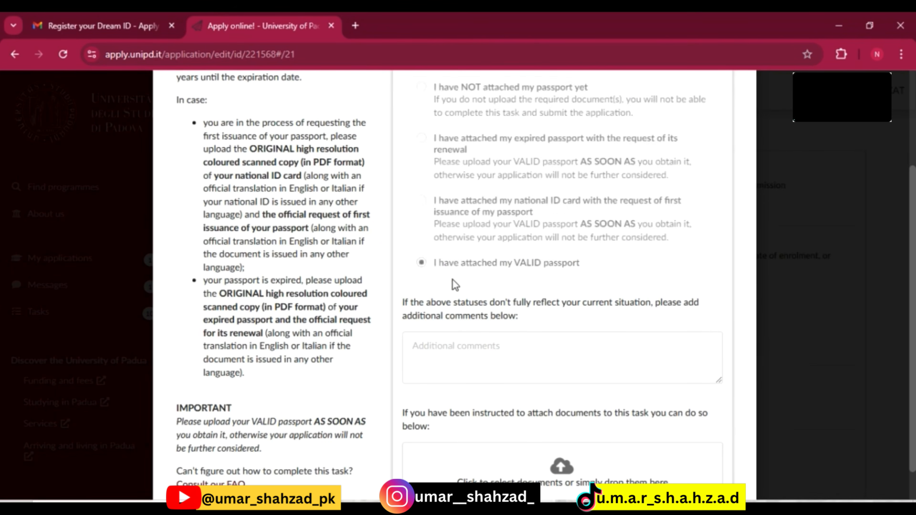
# Enter "Passport" as the additional comment of the Passport task.
pyautogui.scroll(-1, 460, 307)
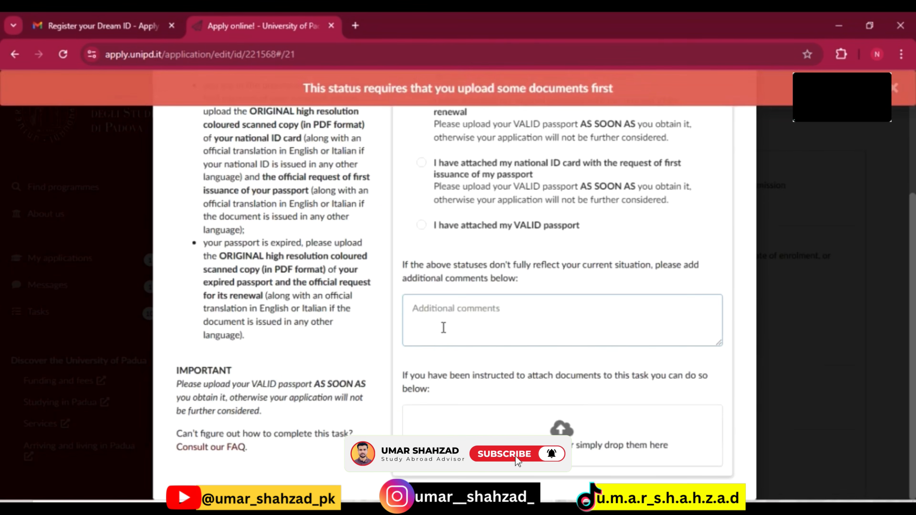
pyautogui.write('Pass')
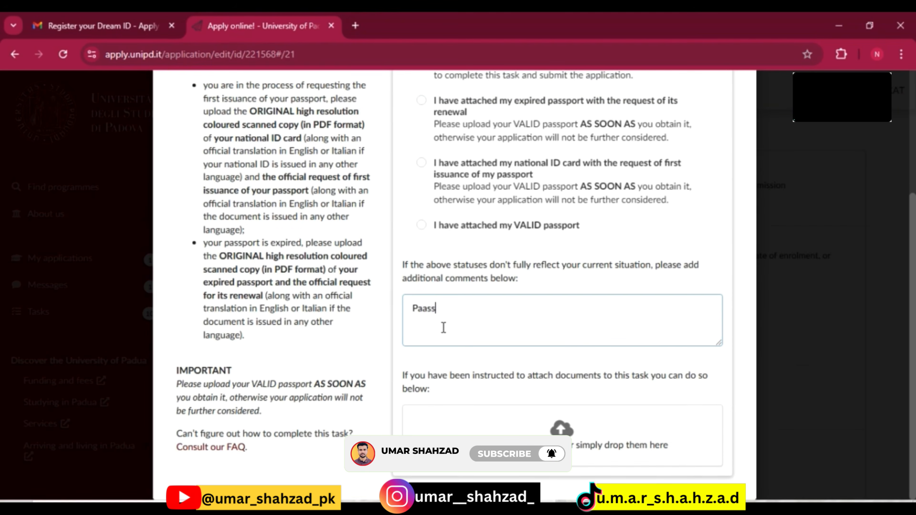
pyautogui.press('BackSpace')
pyautogui.press('BackSpace')
pyautogui.write('ssp')
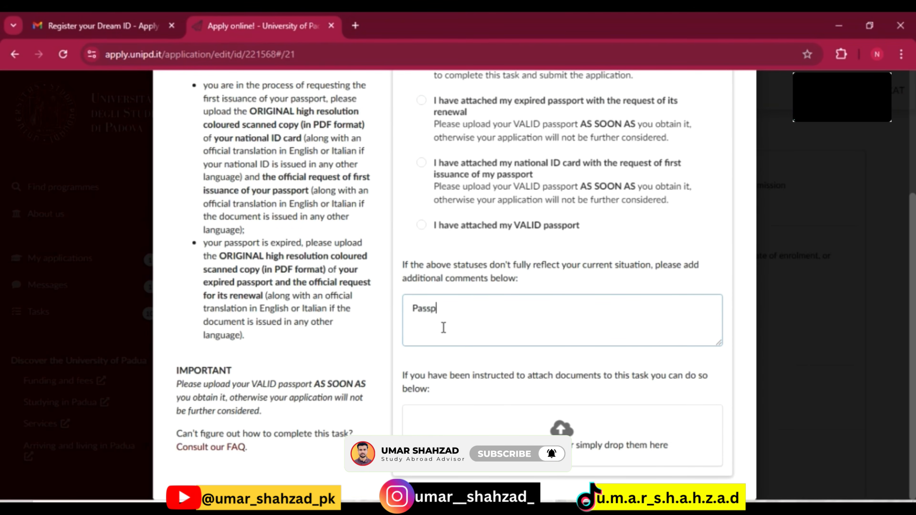
pyautogui.write('ort')
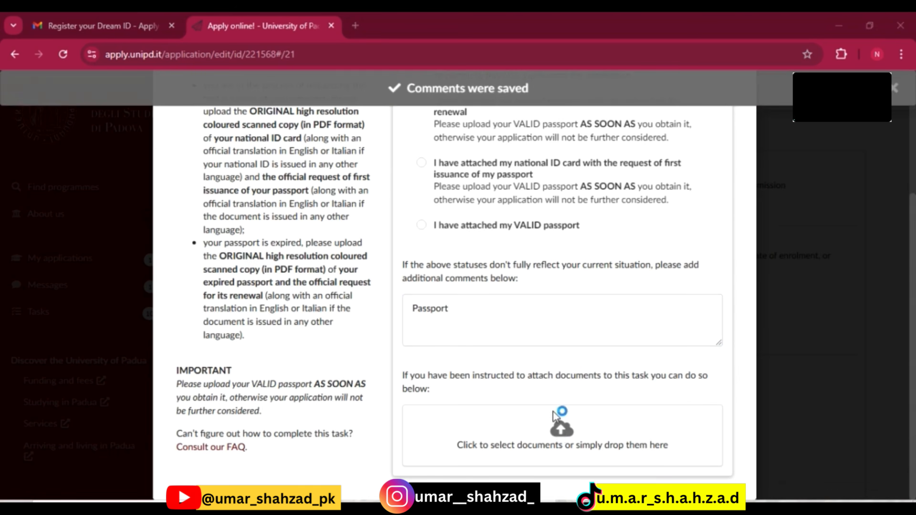
# Attach the "Passport Scanned" PDF from the Youtube data folder to the Passport task.
pyautogui.click(560, 428)
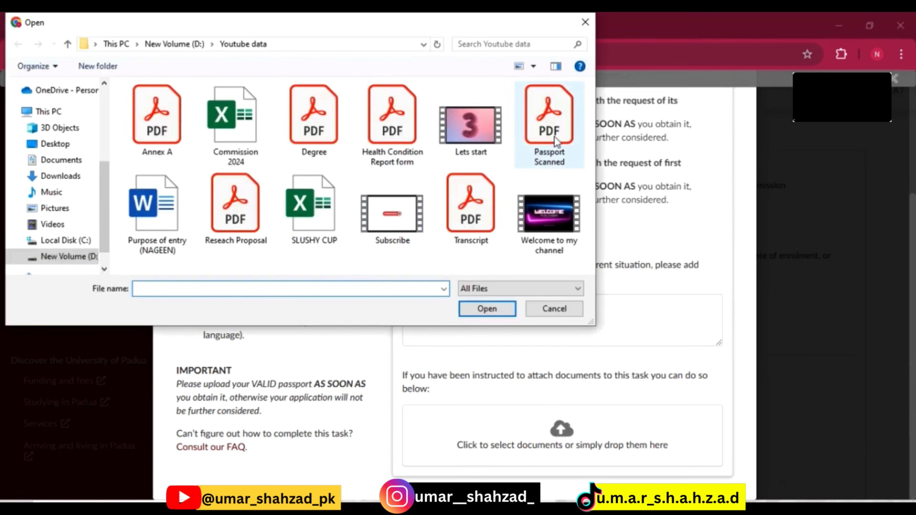
pyautogui.click(549, 122)
pyautogui.press('Return')
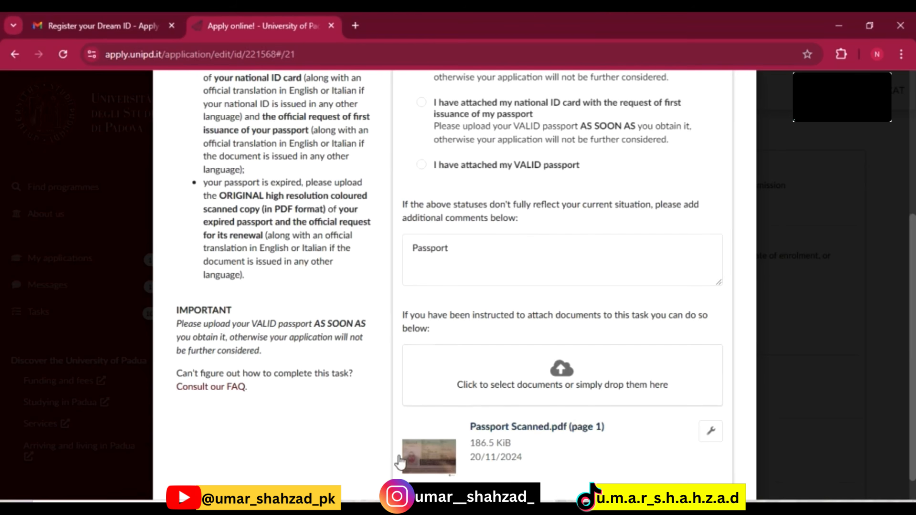
# Set the passport status to "I have attached my VALID passport" and close the task.
pyautogui.click(442, 172)
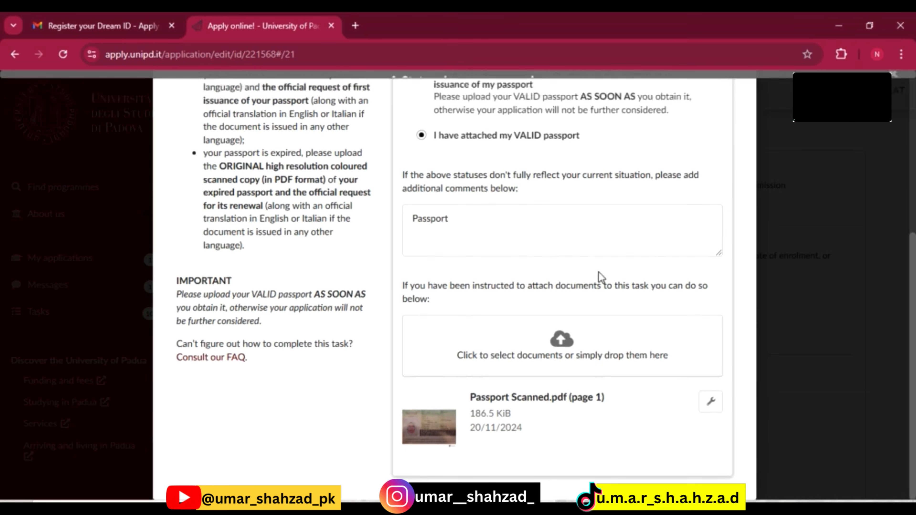
pyautogui.scroll(5, 599, 276)
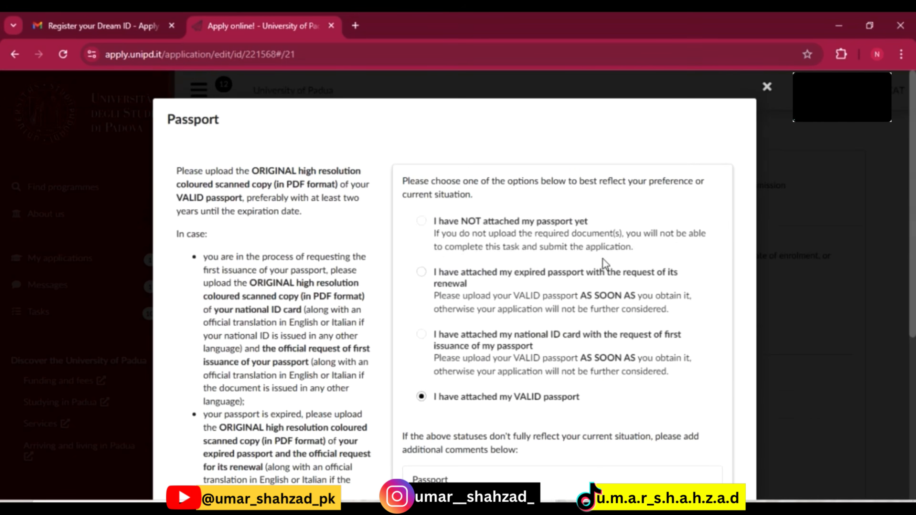
pyautogui.click(768, 89)
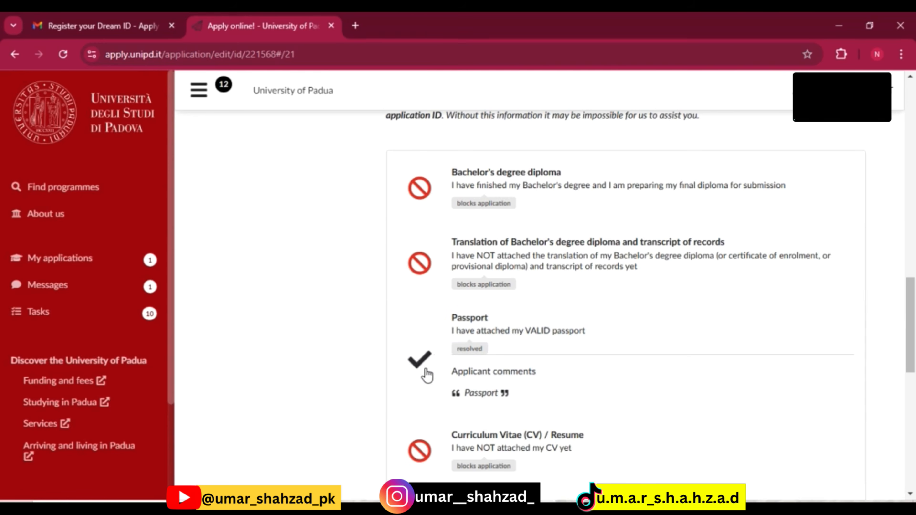
# Review the Passport entry, the other checklist tasks and the submission instructions above them.
pyautogui.scroll(-1, 507, 274)
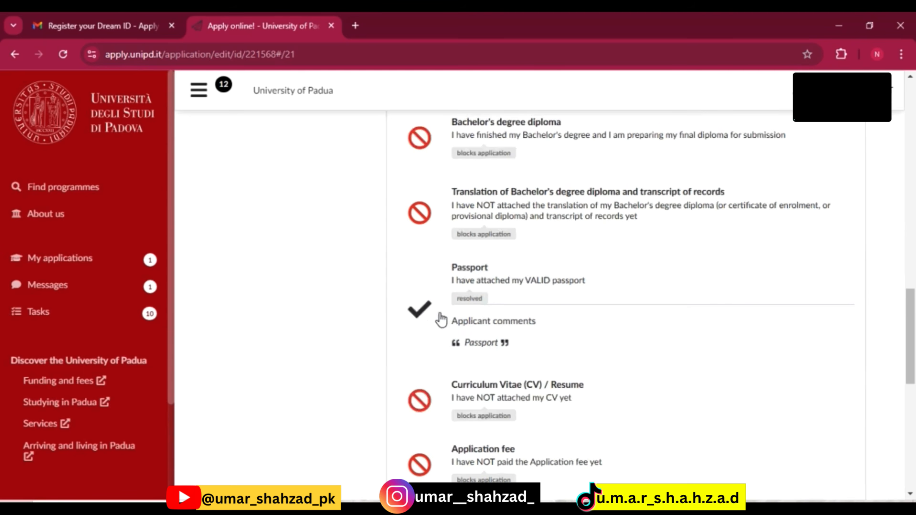
pyautogui.scroll(6, 468, 311)
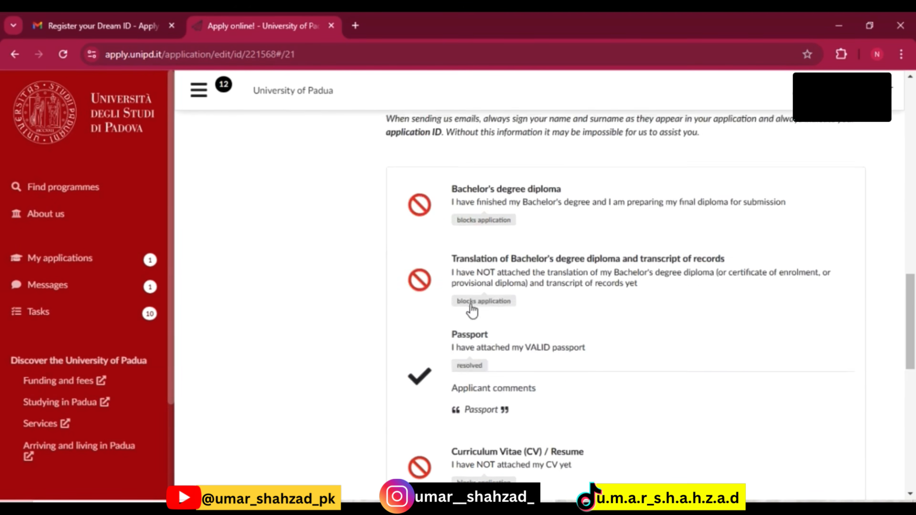
pyautogui.scroll(-5, 465, 317)
pyautogui.scroll(-10, 440, 376)
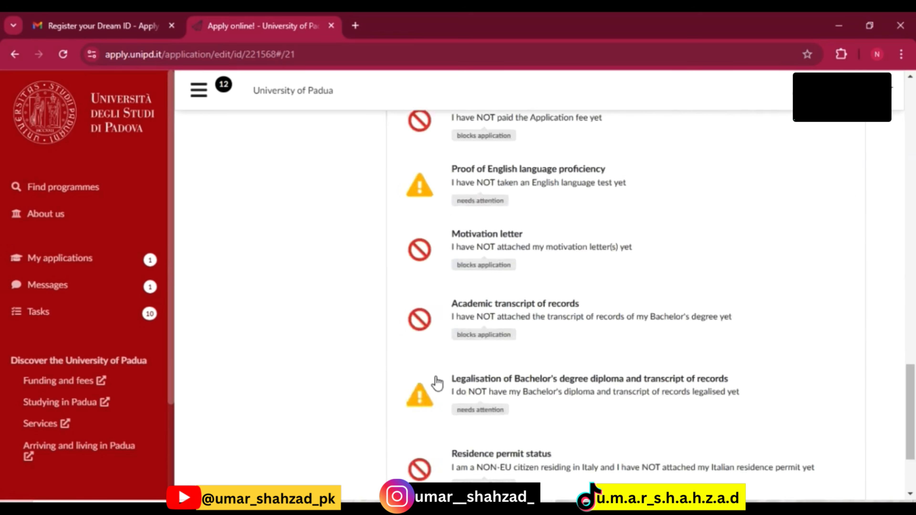
pyautogui.scroll(-1, 437, 383)
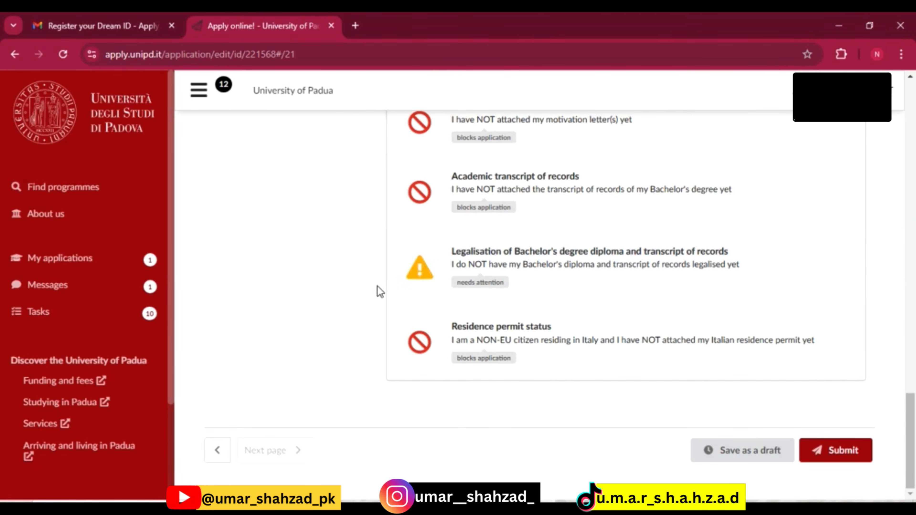
pyautogui.scroll(8, 428, 285)
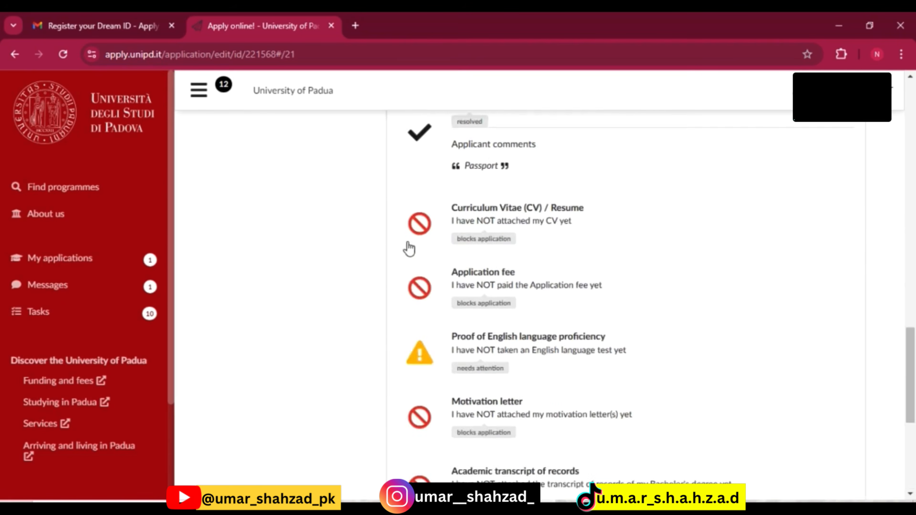
pyautogui.scroll(5, 411, 242)
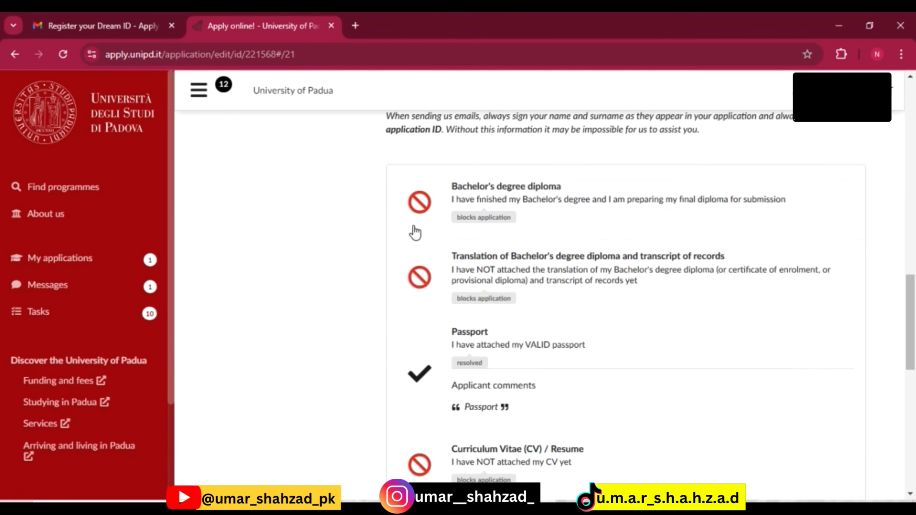
pyautogui.scroll(7, 415, 231)
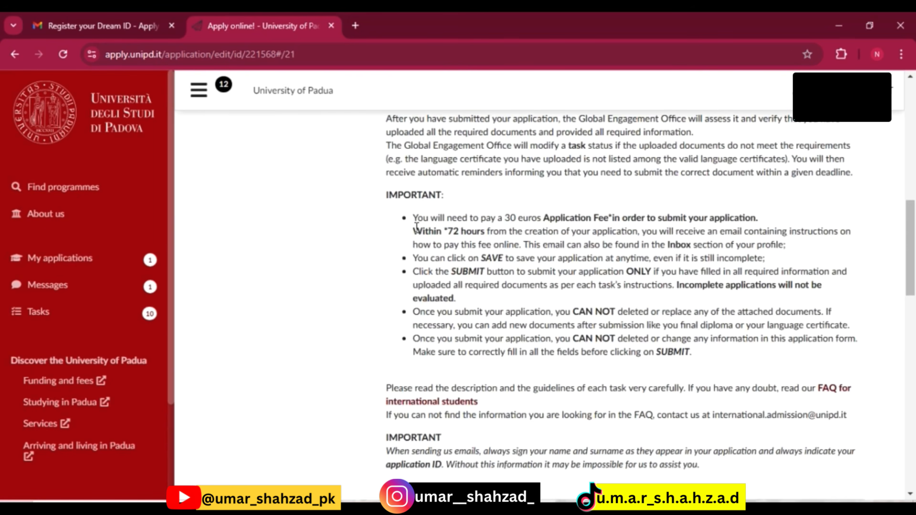
pyautogui.scroll(15, 416, 226)
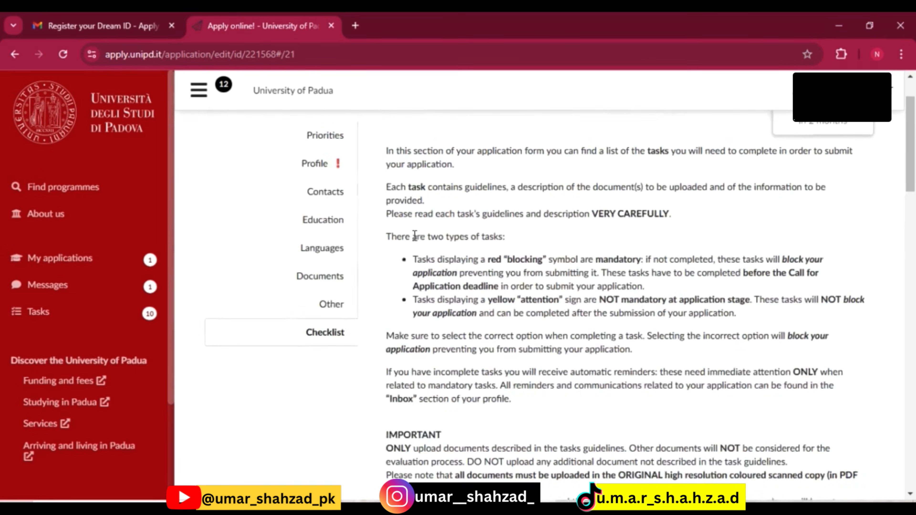
# Open the Other section of the application and look at the medical info, additional requests and information source fields.
pyautogui.click(329, 304)
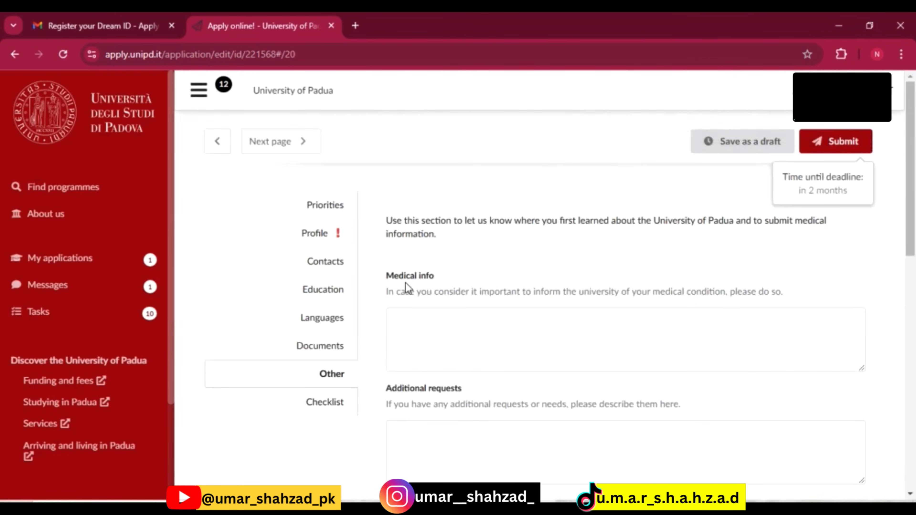
pyautogui.moveTo(387, 280); pyautogui.dragTo(427, 281)
pyautogui.scroll(-4, 437, 284)
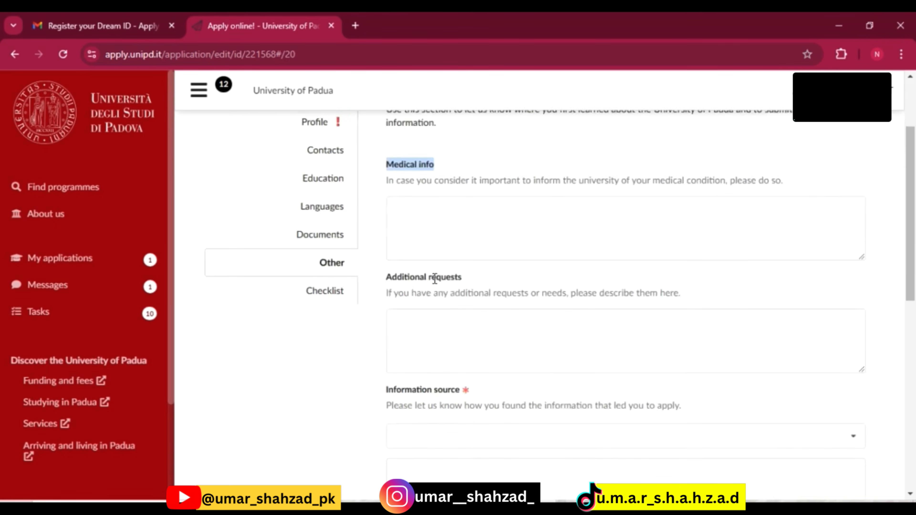
# Set the information source that led to applying to "University's website (unipd.it)", leaving the additional requests field empty.
pyautogui.moveTo(384, 256); pyautogui.dragTo(464, 256)
pyautogui.moveTo(393, 270); pyautogui.dragTo(600, 270)
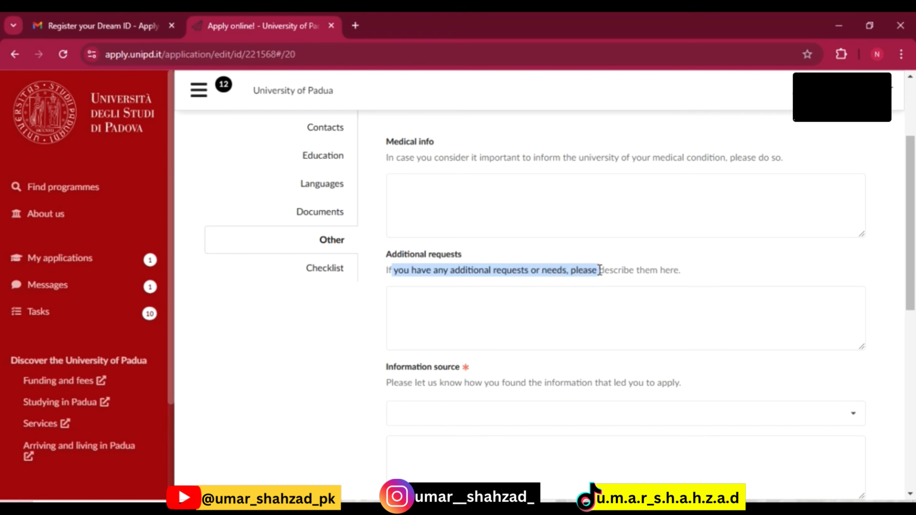
pyautogui.click(592, 316)
pyautogui.scroll(-5, 586, 319)
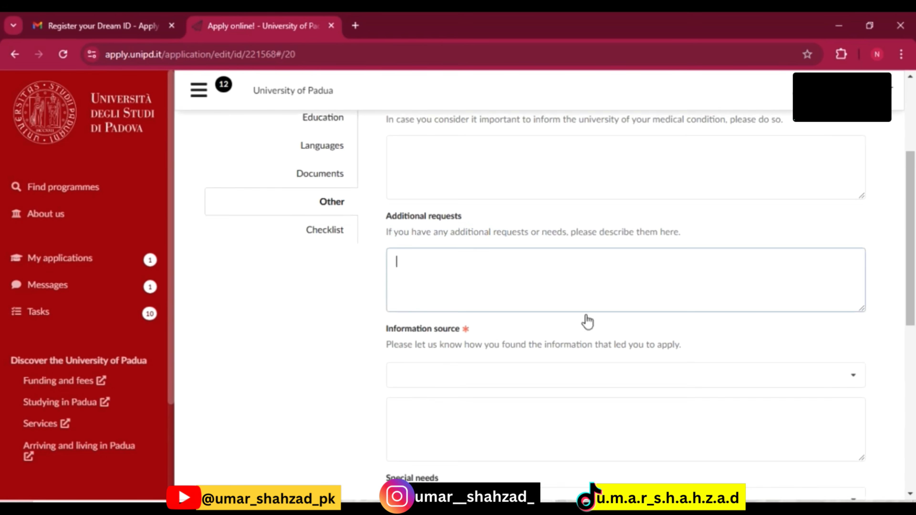
pyautogui.moveTo(372, 172); pyautogui.dragTo(528, 178)
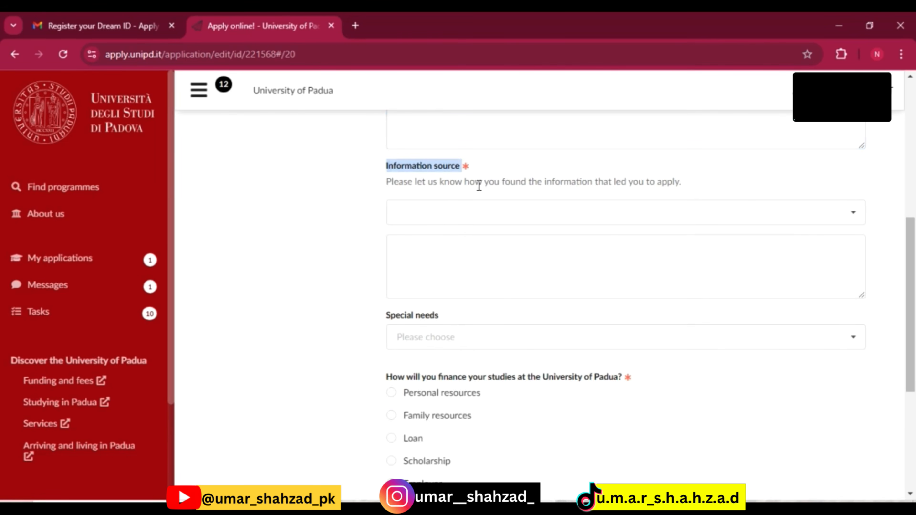
pyautogui.moveTo(391, 183); pyautogui.dragTo(626, 198)
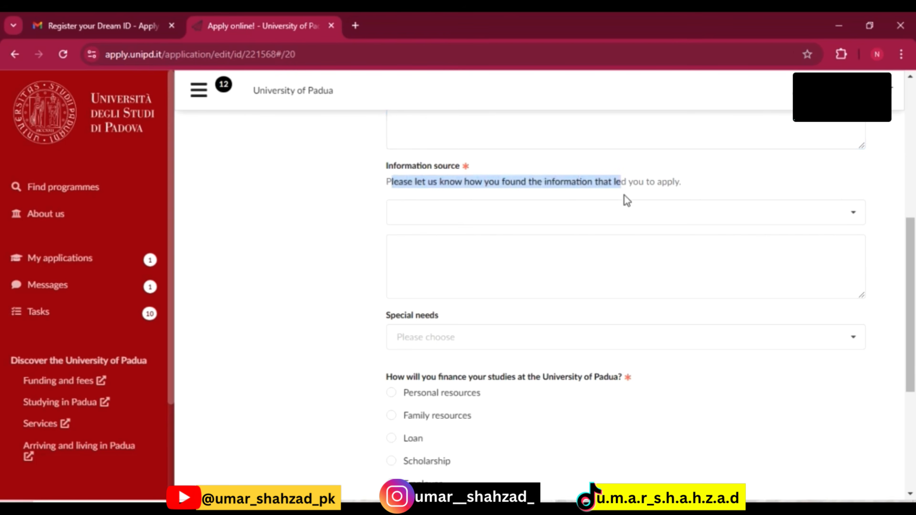
pyautogui.click(851, 218)
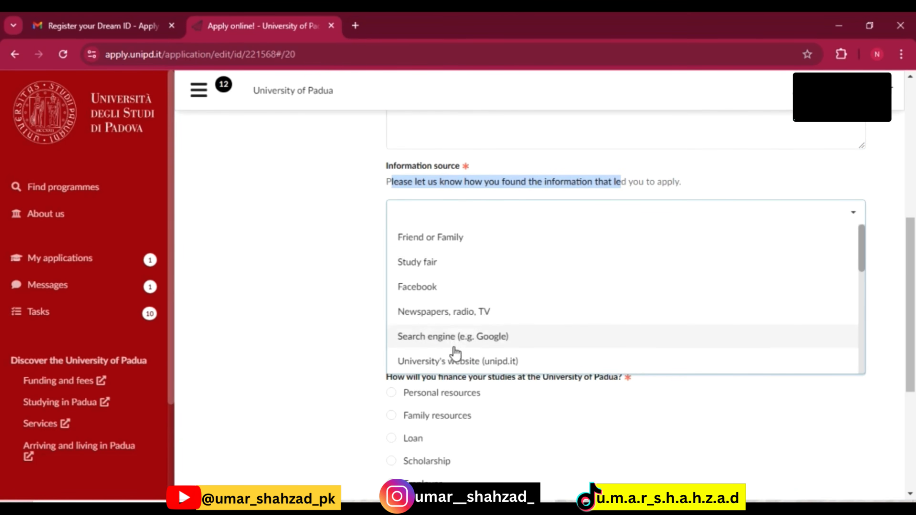
pyautogui.scroll(-2, 455, 352)
pyautogui.scroll(-2, 456, 352)
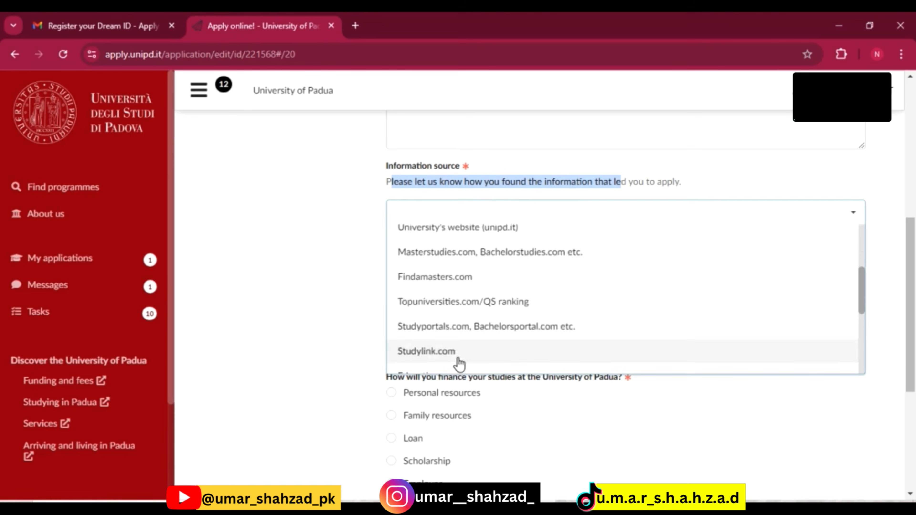
pyautogui.click(458, 228)
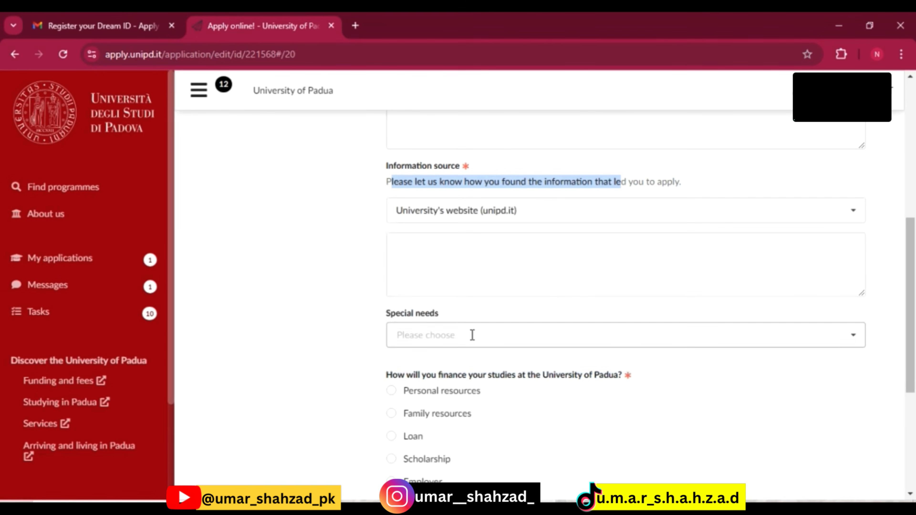
# Set special needs to None and choose Scholarship as the way of financing the studies.
pyautogui.scroll(-2, 506, 320)
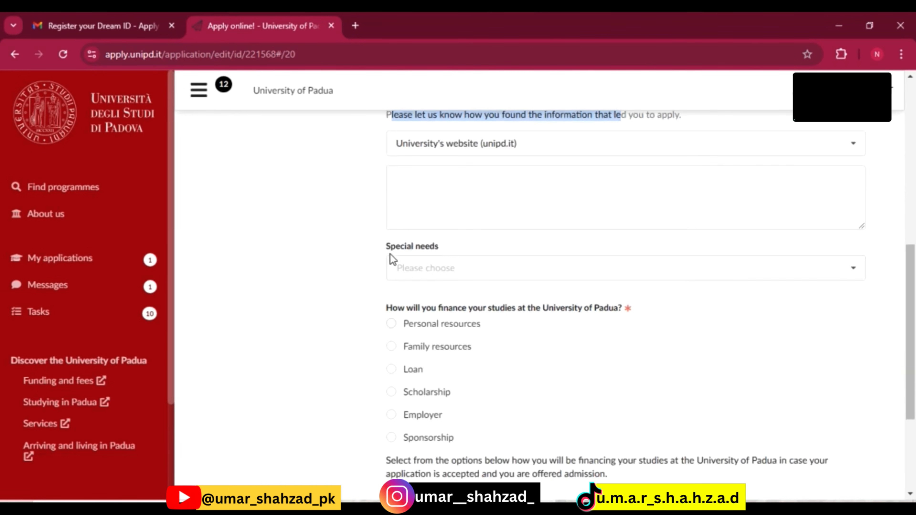
pyautogui.click(609, 267)
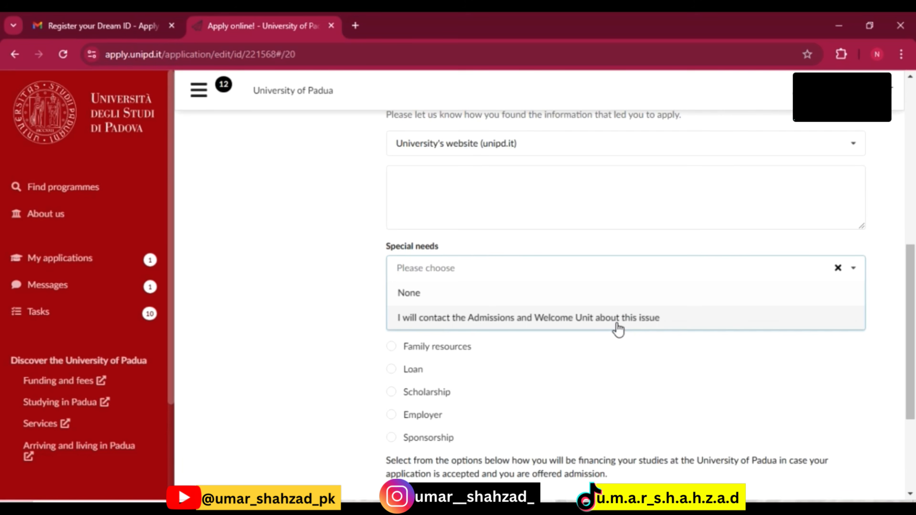
pyautogui.click(409, 295)
pyautogui.scroll(-3, 443, 378)
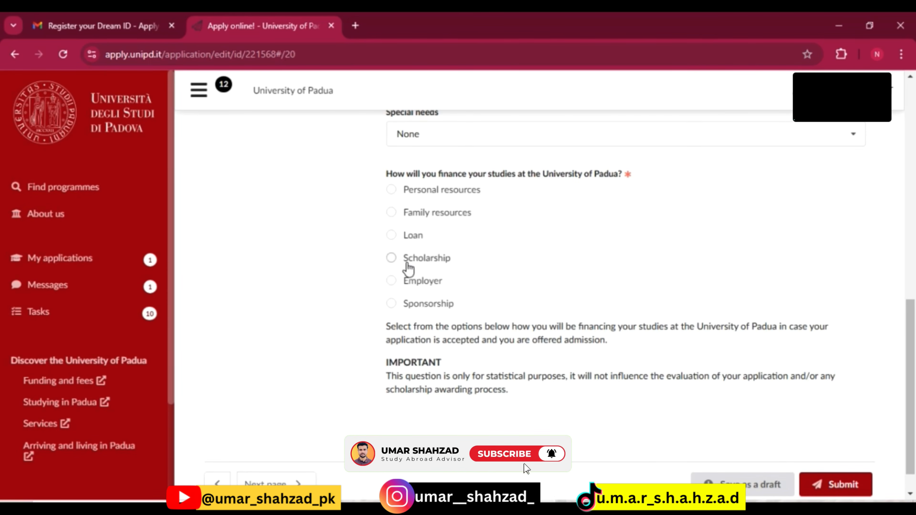
pyautogui.click(407, 265)
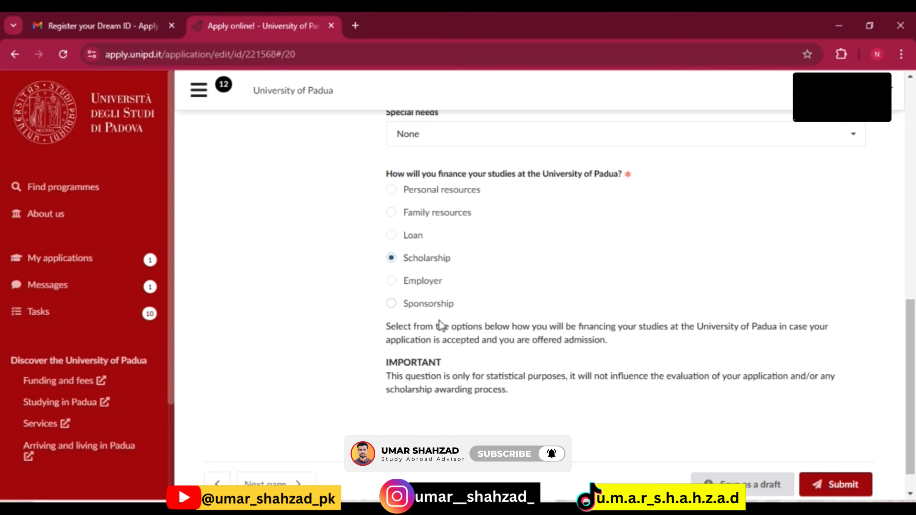
pyautogui.scroll(-1, 448, 340)
pyautogui.scroll(10, 505, 344)
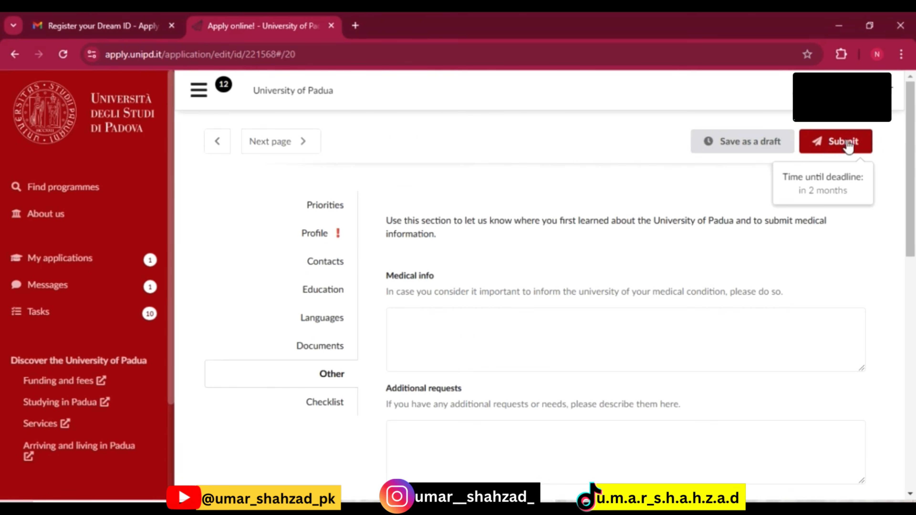
# Check the time until the application's submission deadline from the start of the Other section.
pyautogui.click(832, 150)
pyautogui.scroll(-10, 407, 283)
pyautogui.scroll(5, 425, 293)
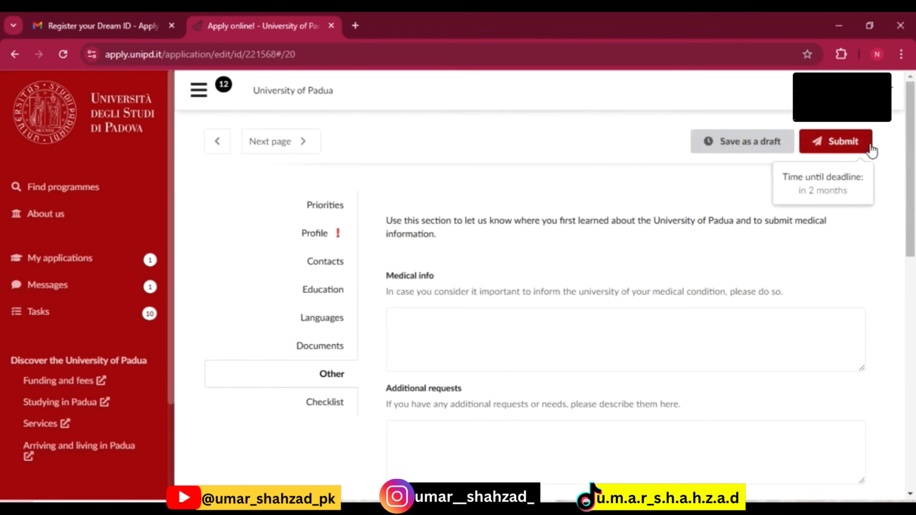